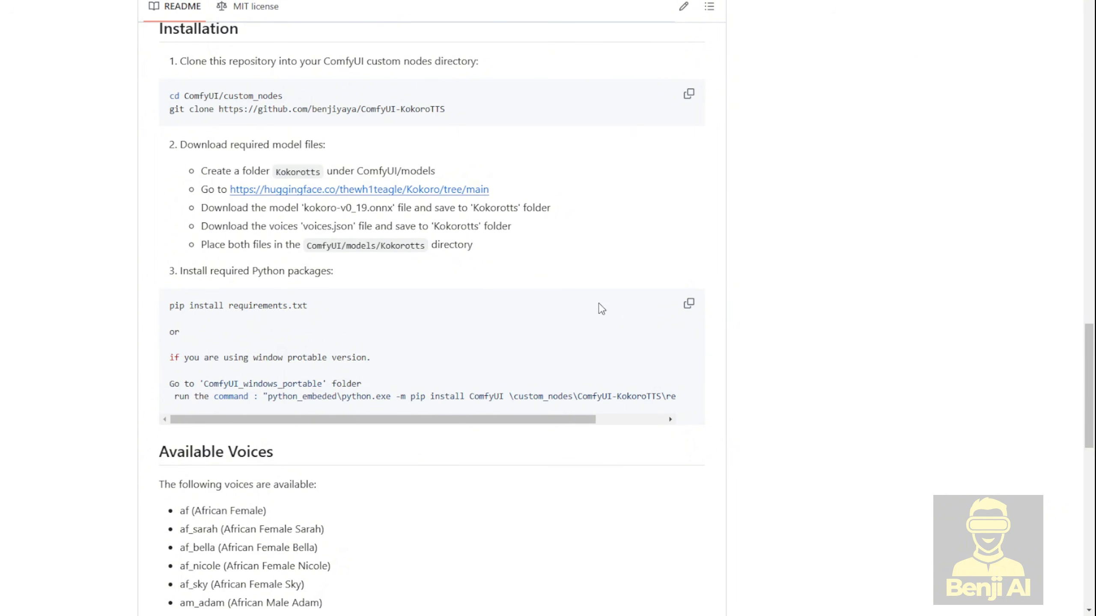
Step: Review the README's instructions for downloading the Kokoro model and voices files into the ComfyUI/models/Kokorotts folder
{"action": "scroll", "coordinate": [394, 299], "scroll_direction": "up", "scroll_amount": 2}
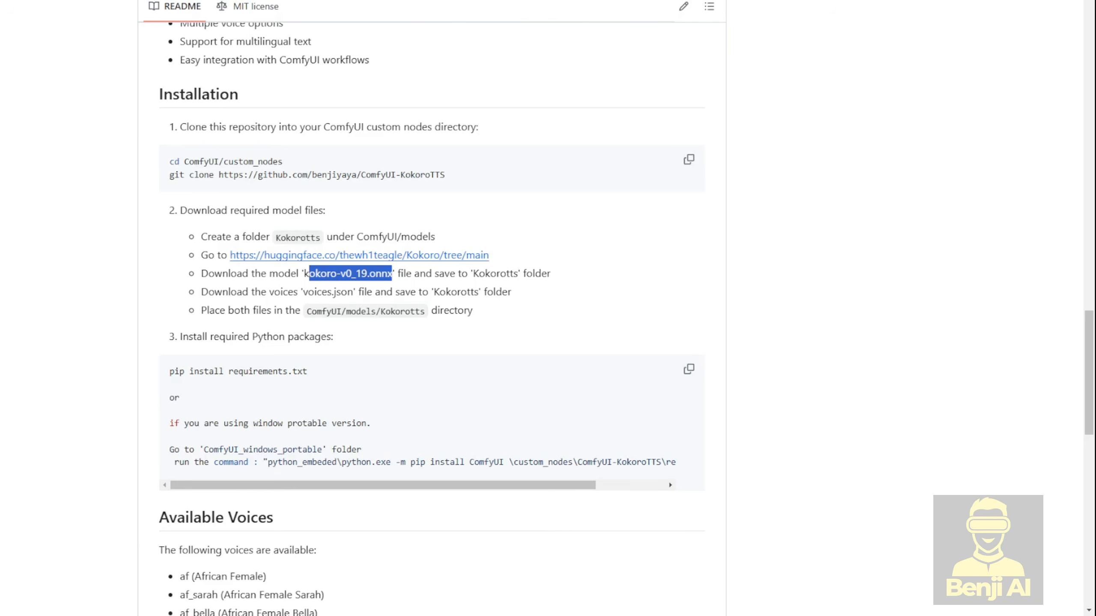
{"action": "left_click", "coordinate": [365, 309]}
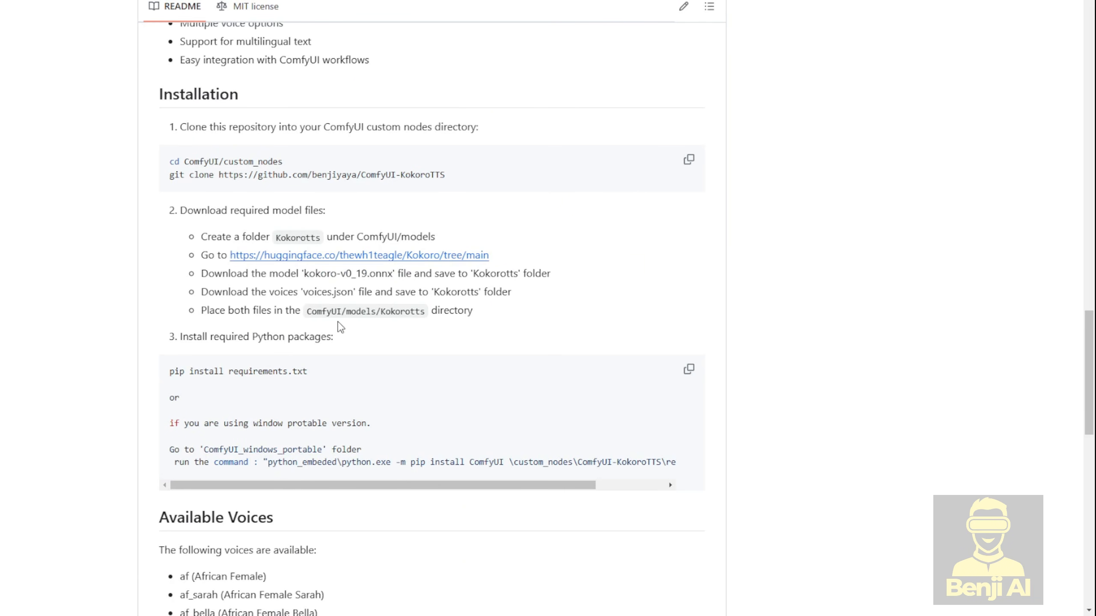
{"action": "double_click", "coordinate": [320, 310]}
{"action": "double_click", "coordinate": [360, 312]}
{"action": "left_click_drag", "start_coordinate": [207, 237], "coordinate": [388, 237]}
{"action": "left_click", "coordinate": [294, 236]}
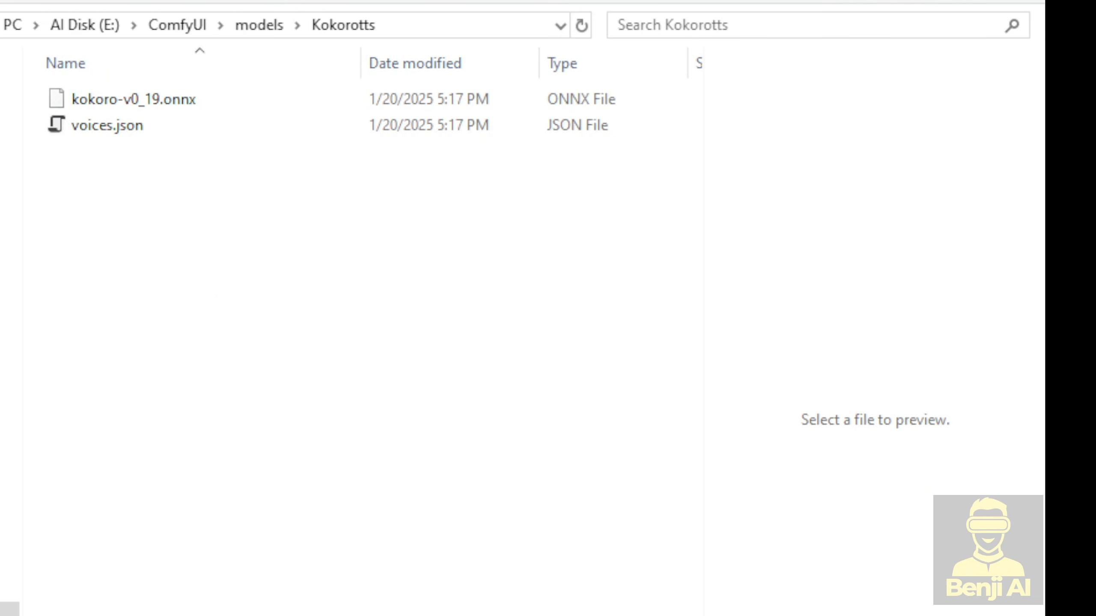
Step: Switch to File Explorer and check the Kokorotts folder under ComfyUI/models for kokoro-v0_19.onnx and voices.json
{"action": "left_click", "coordinate": [259, 24]}
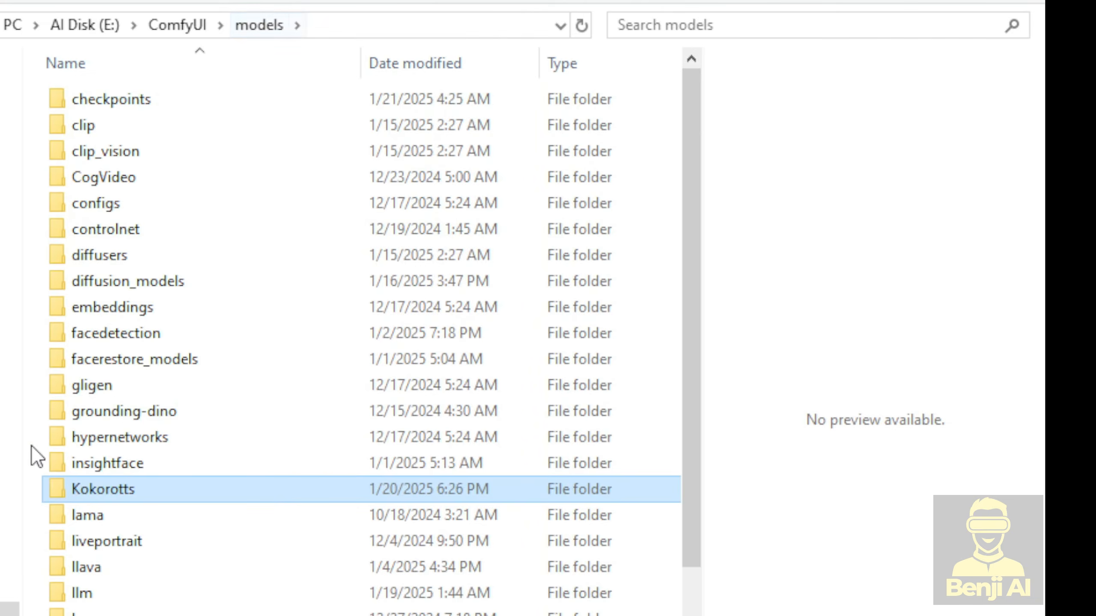
{"action": "double_click", "coordinate": [126, 492]}
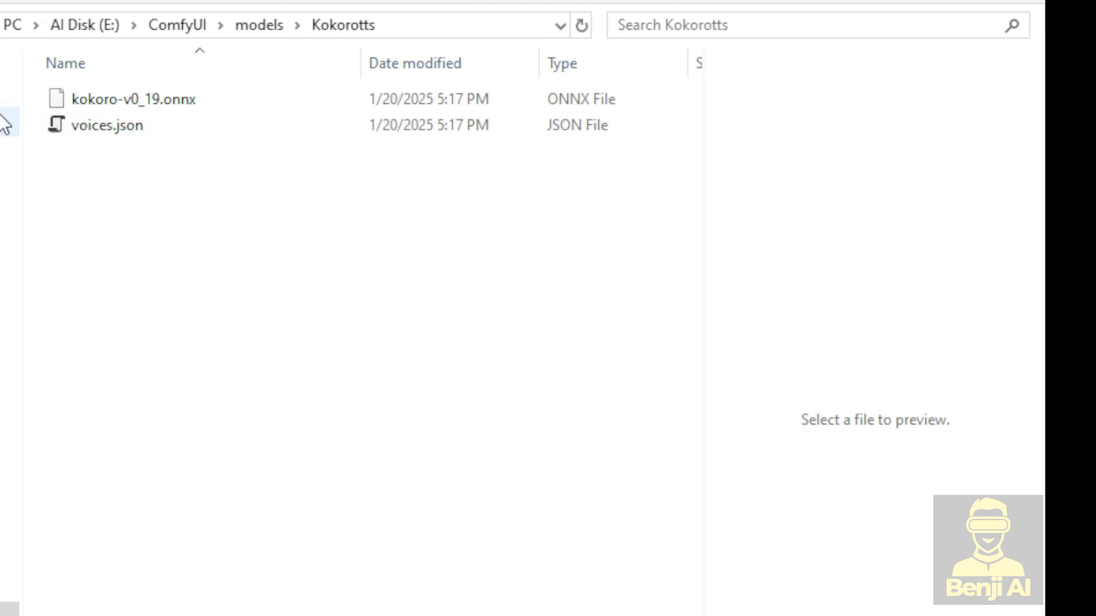
{"action": "left_click_drag", "start_coordinate": [241, 165], "coordinate": [75, 93]}
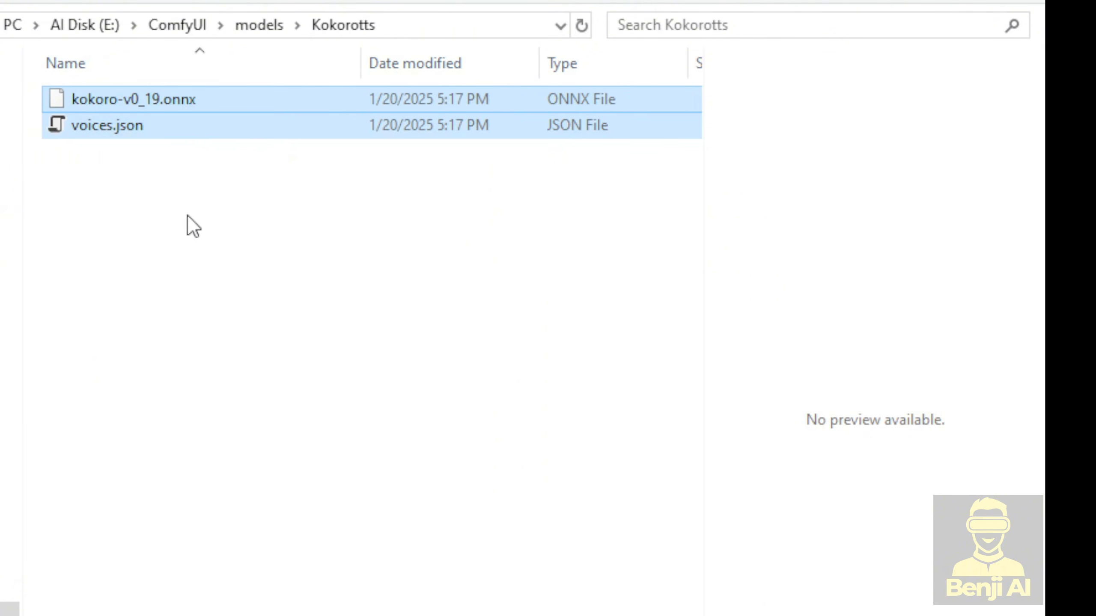
{"action": "left_click", "coordinate": [188, 215]}
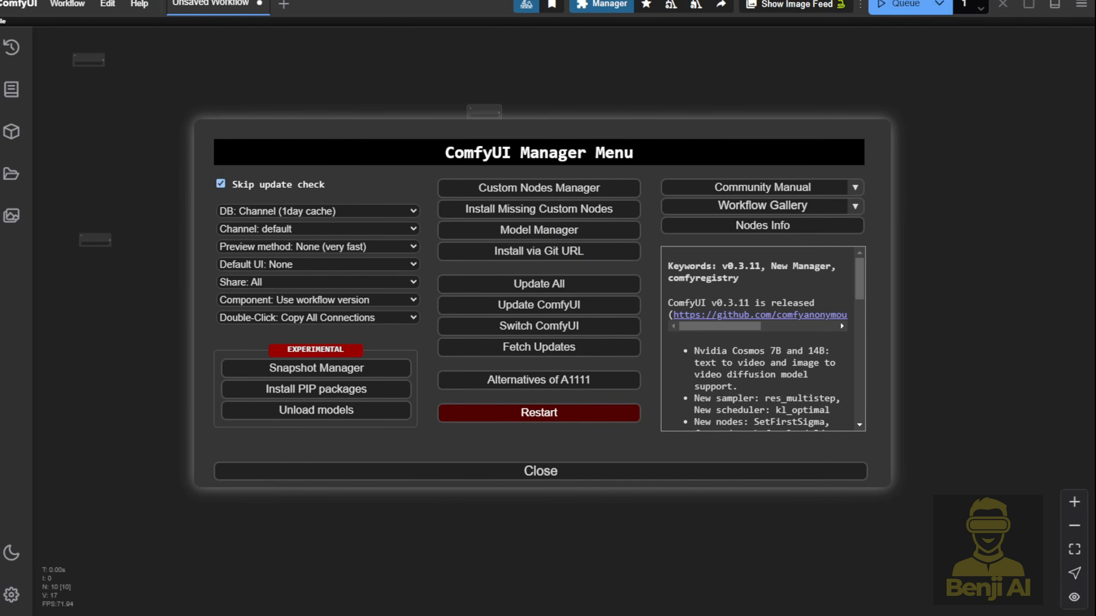
Step: Switch to ComfyUI, search the Custom Nodes Manager for Kokoro, and highlight the ComfyUI-KokoroTTS entry
{"action": "left_click_drag", "start_coordinate": [444, 152], "coordinate": [675, 164]}
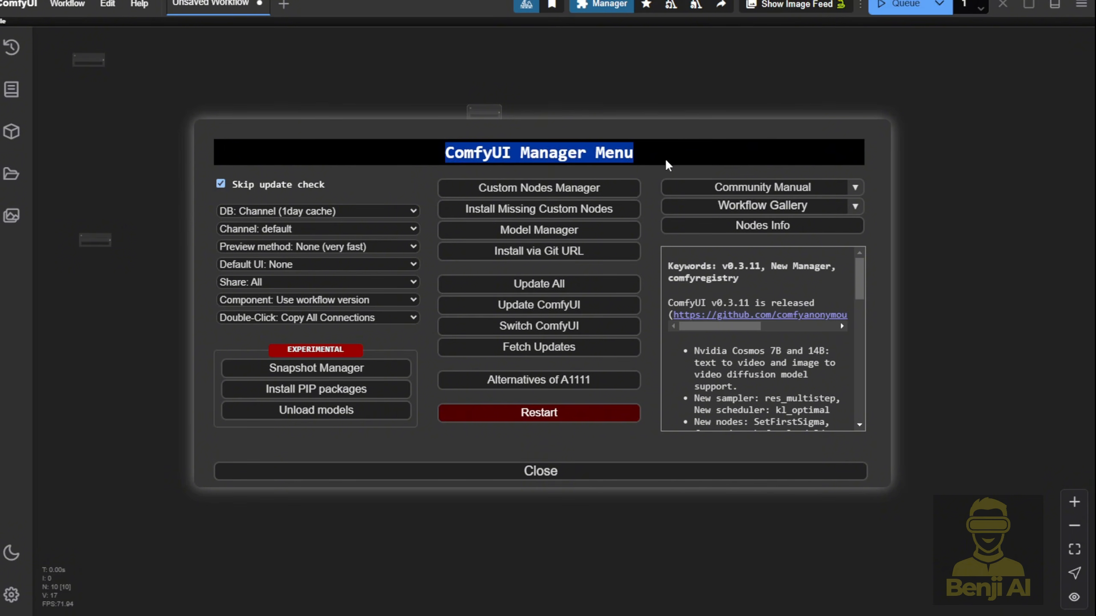
{"action": "left_click", "coordinate": [531, 472]}
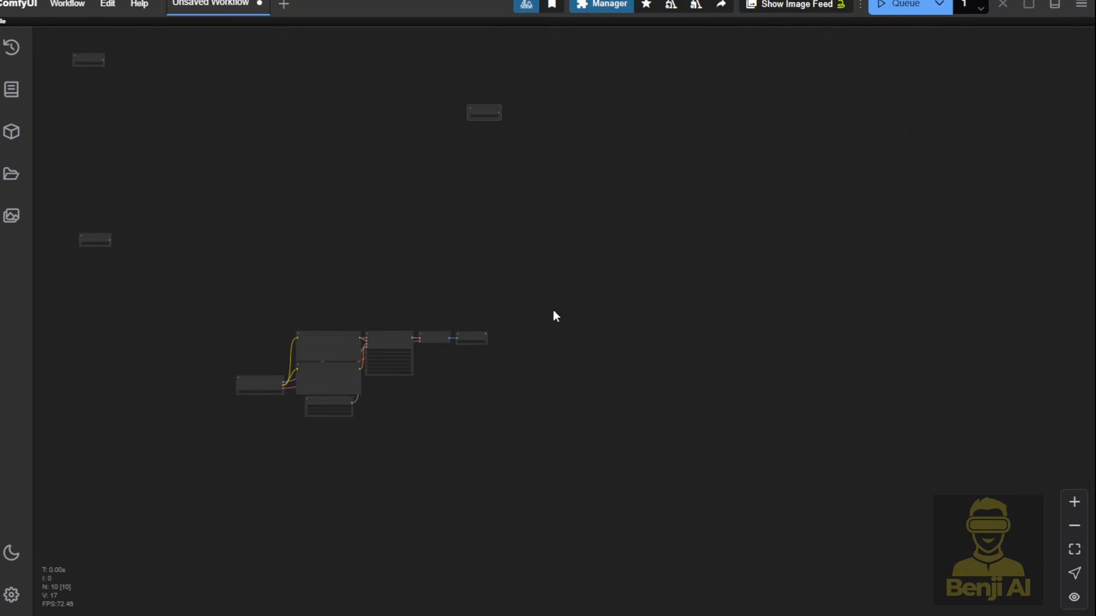
{"action": "left_click", "coordinate": [584, 6]}
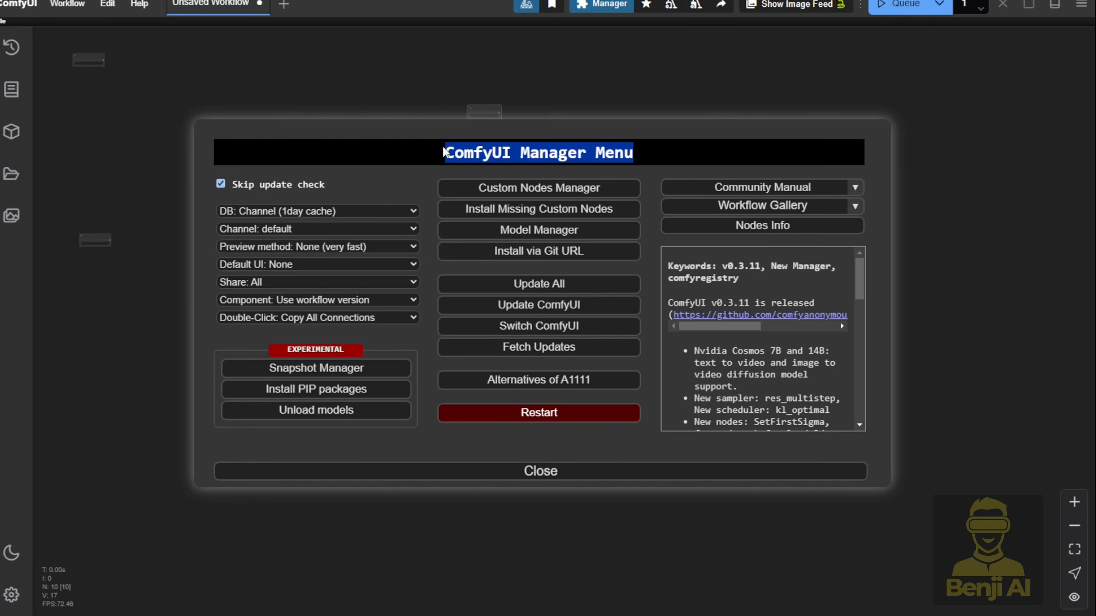
{"action": "left_click", "coordinate": [453, 156]}
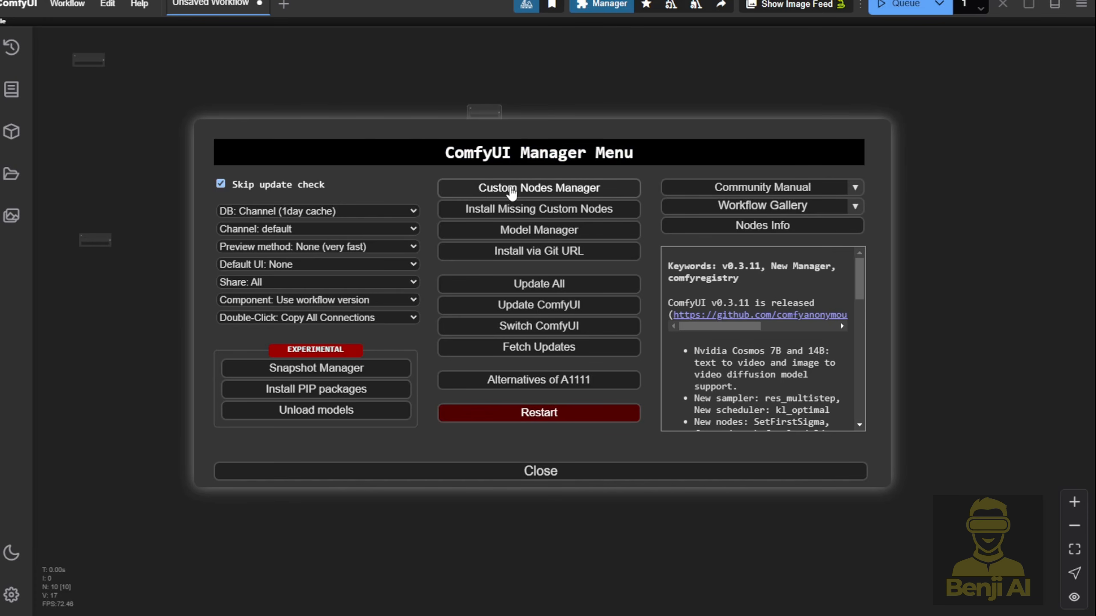
{"action": "left_click", "coordinate": [518, 188]}
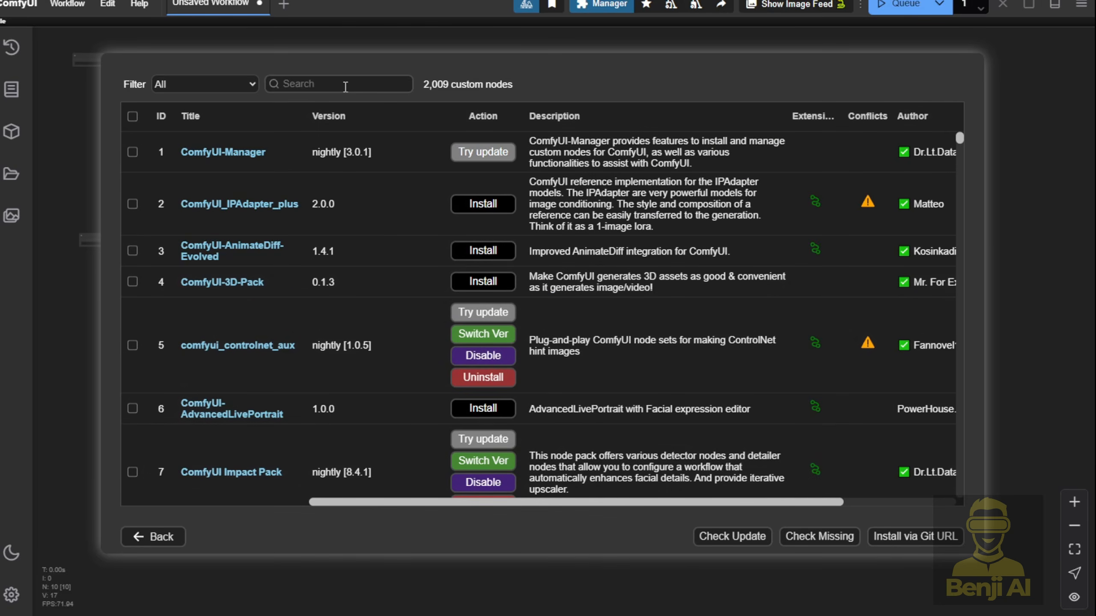
{"action": "left_click", "coordinate": [345, 85]}
{"action": "type", "text": "Kokoro"}
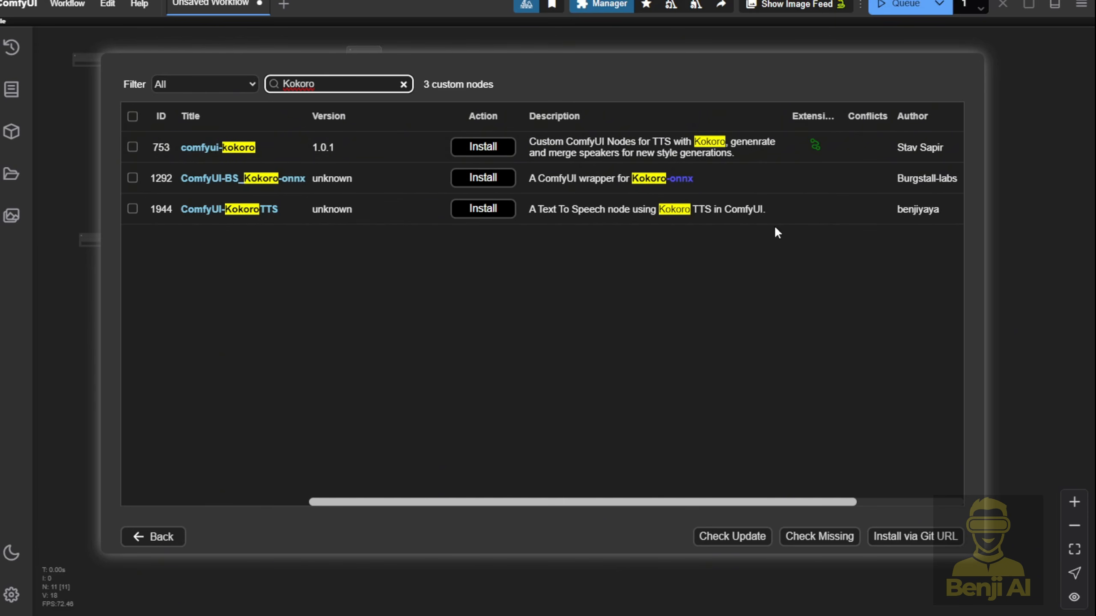
{"action": "left_click_drag", "start_coordinate": [943, 209], "coordinate": [163, 214]}
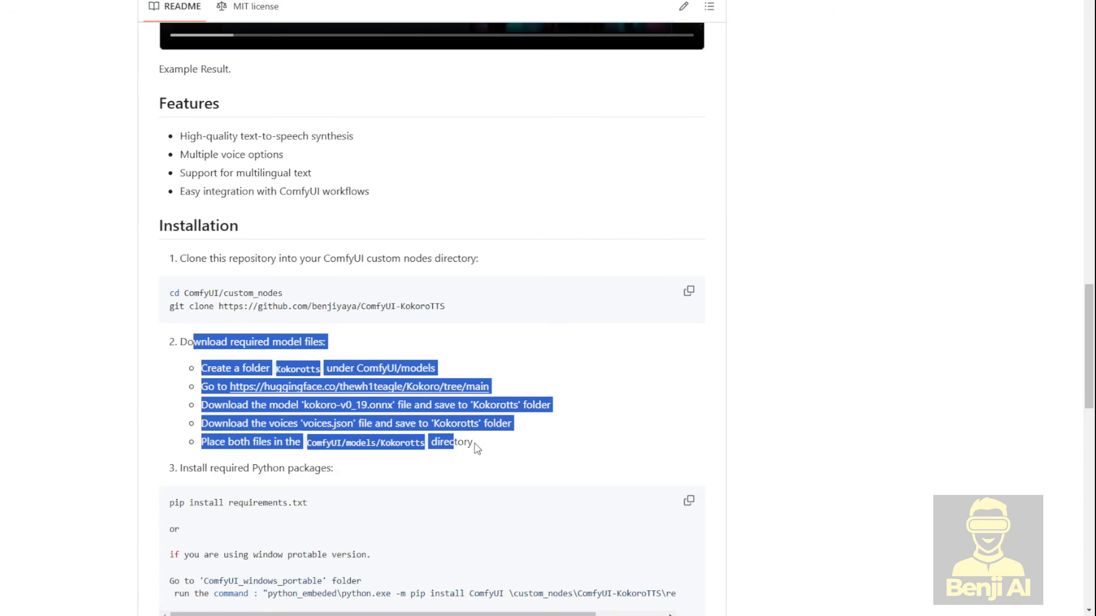
Step: Read the README's instructions for installing the required Python packages, including the command for the Windows portable version
{"action": "left_click", "coordinate": [475, 444]}
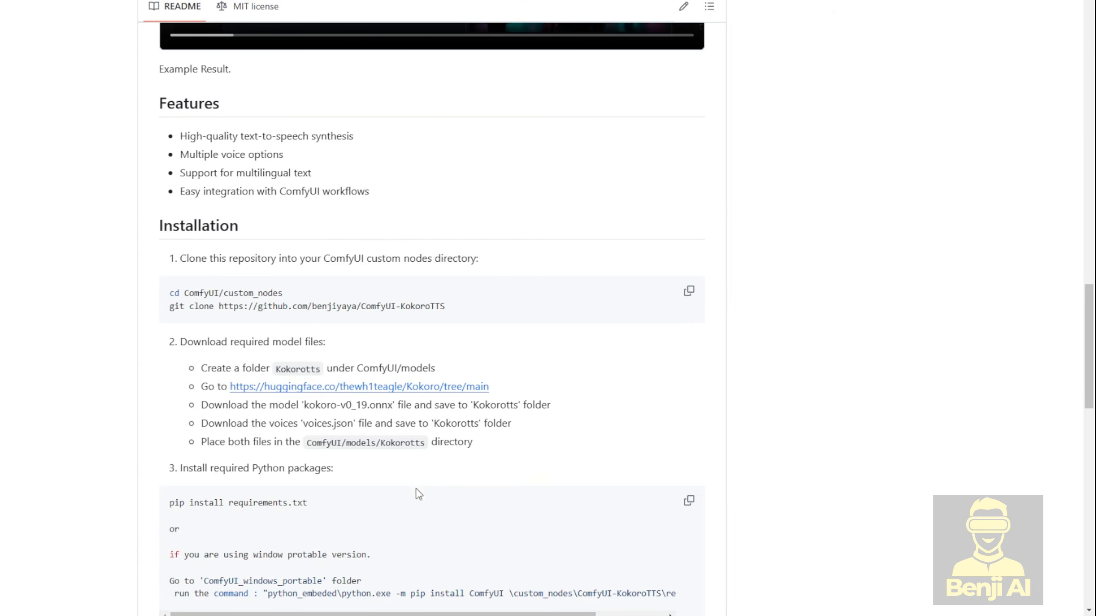
{"action": "scroll", "coordinate": [419, 492], "scroll_direction": "down", "scroll_amount": 3}
{"action": "scroll", "coordinate": [284, 291], "scroll_direction": "down", "scroll_amount": 3}
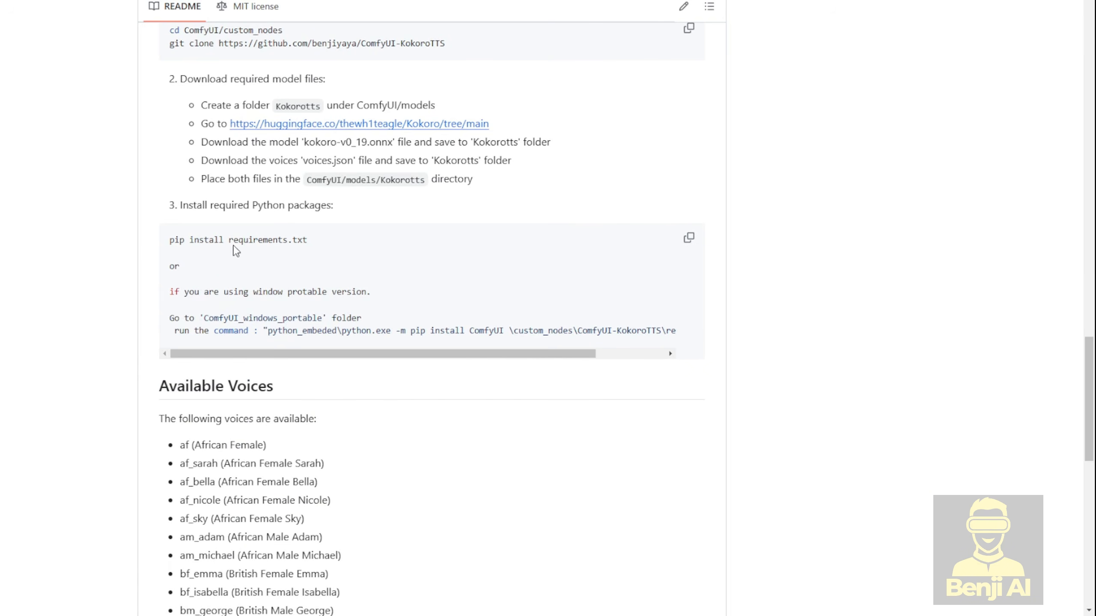
{"action": "left_click_drag", "start_coordinate": [229, 243], "coordinate": [318, 246]}
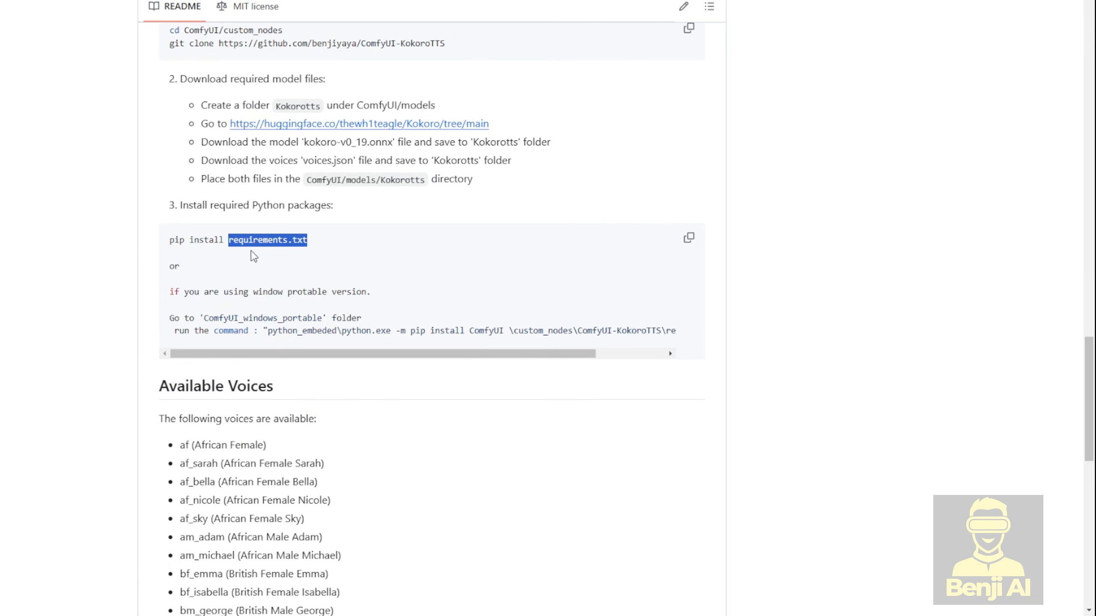
{"action": "scroll", "coordinate": [271, 146], "scroll_direction": "up", "scroll_amount": 2}
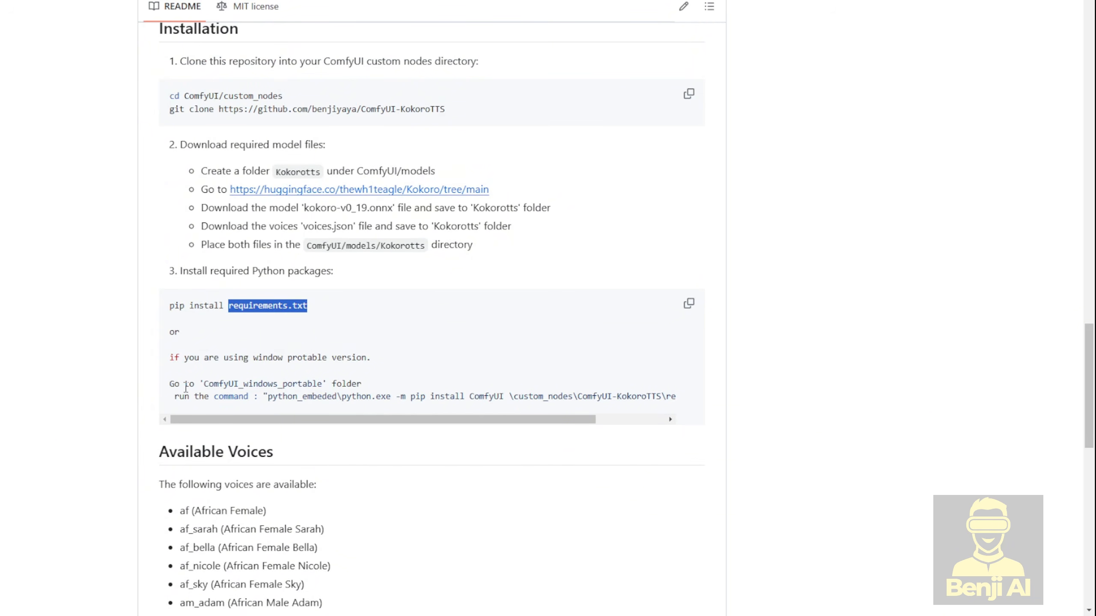
{"action": "left_click_drag", "start_coordinate": [207, 384], "coordinate": [323, 385]}
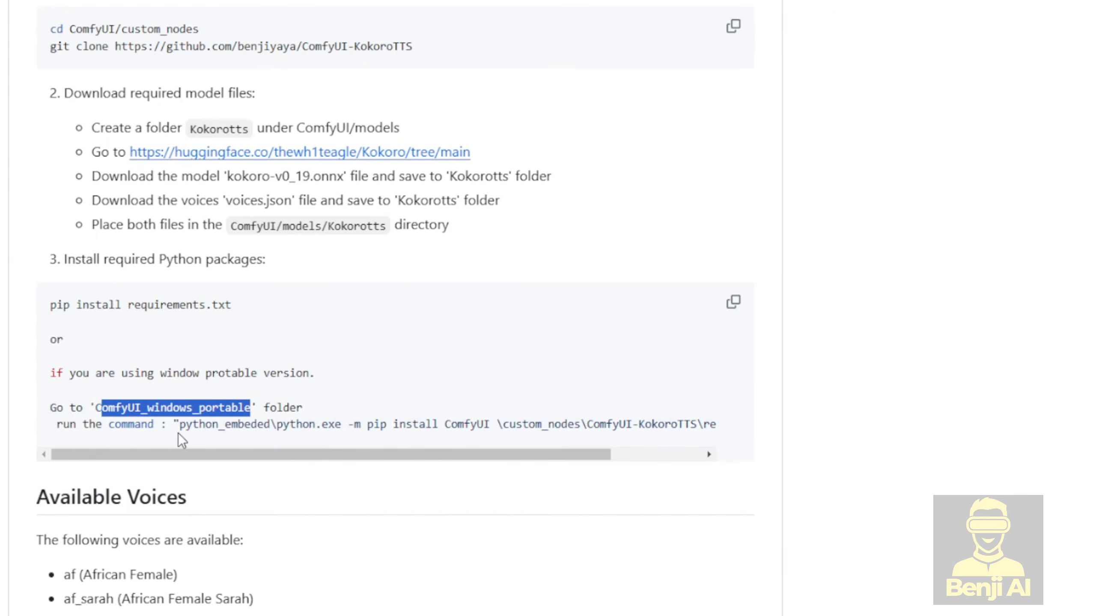
{"action": "scroll", "coordinate": [269, 416], "scroll_direction": "down", "scroll_amount": 4}
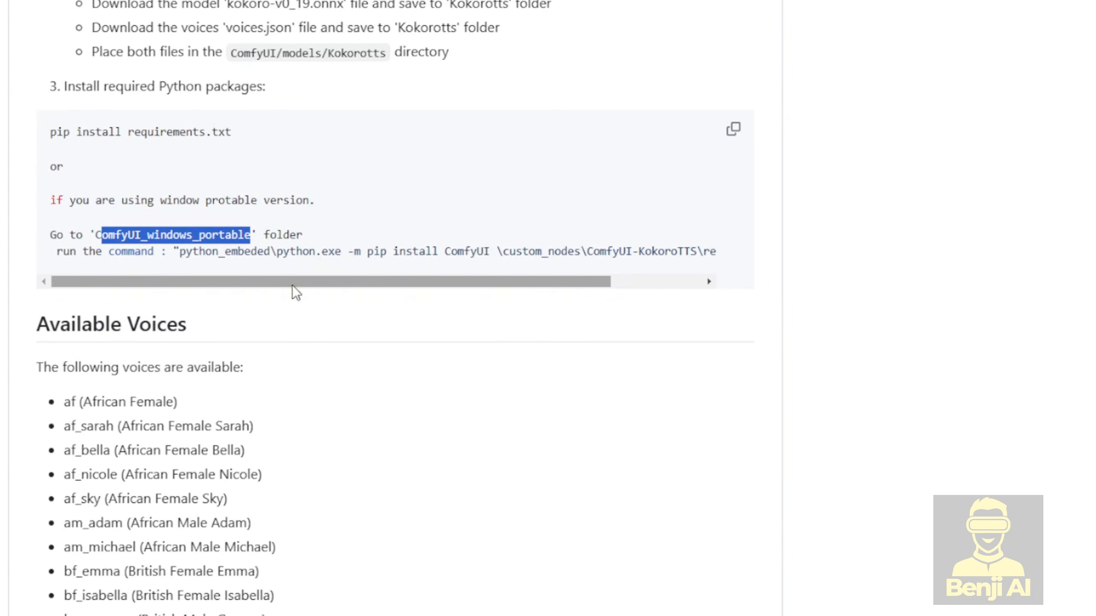
{"action": "left_click_drag", "start_coordinate": [292, 286], "coordinate": [325, 286]}
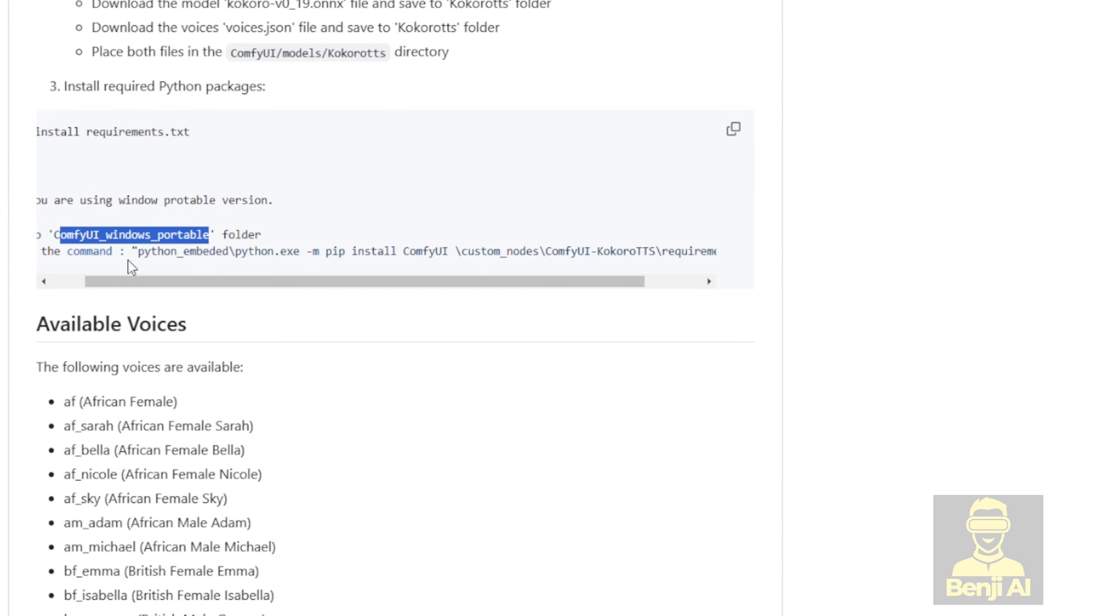
{"action": "left_click_drag", "start_coordinate": [138, 251], "coordinate": [244, 252]}
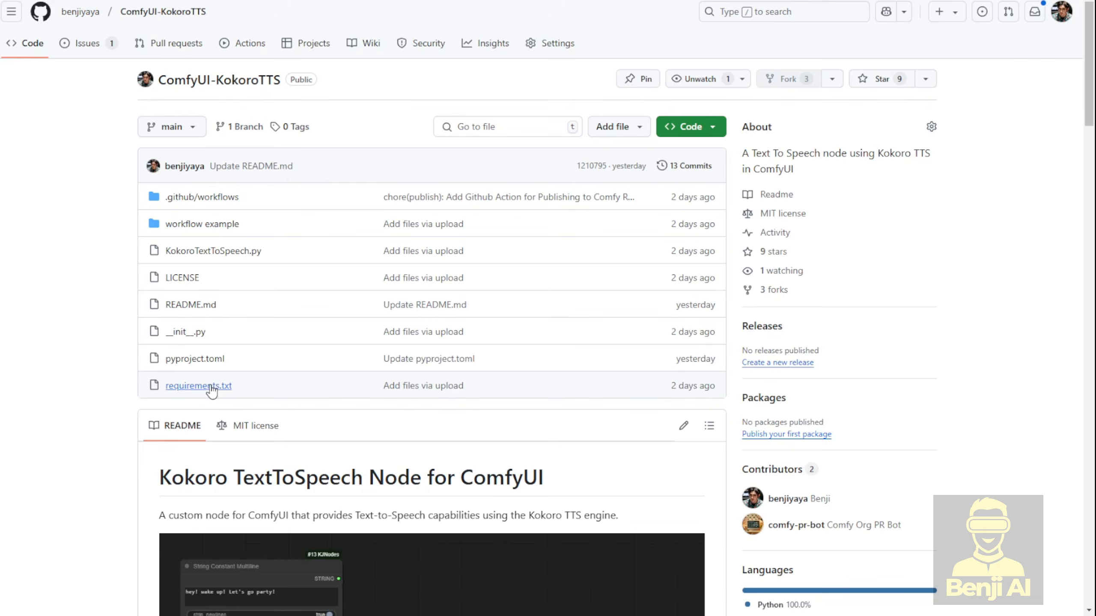
Step: View requirements.txt in the ComfyUI-KokoroTTS repository, then return and open its workflow example folder
{"action": "left_click", "coordinate": [185, 387]}
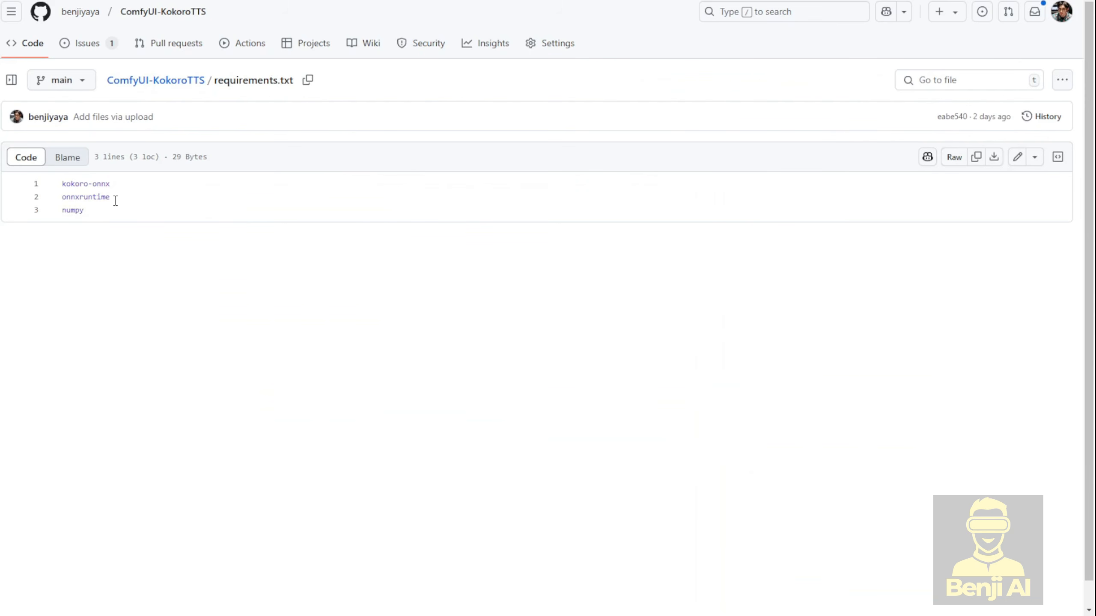
{"action": "key", "text": "alt+Left"}
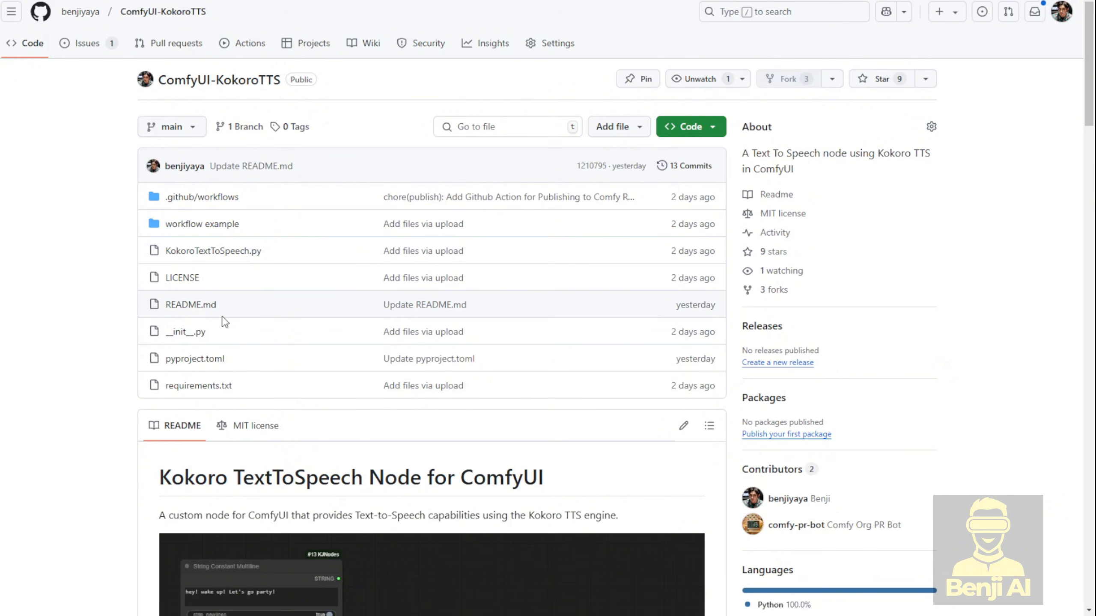
{"action": "left_click", "coordinate": [190, 224]}
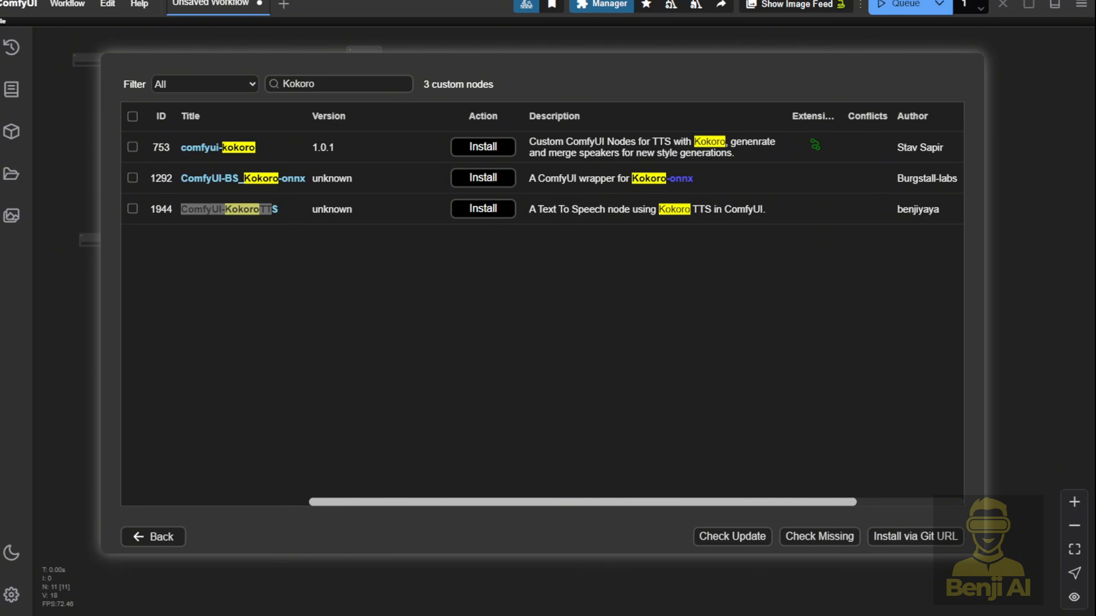
Step: Leave the Custom Nodes Manager in ComfyUI and close the manager menu to return to the canvas
{"action": "left_click", "coordinate": [292, 542]}
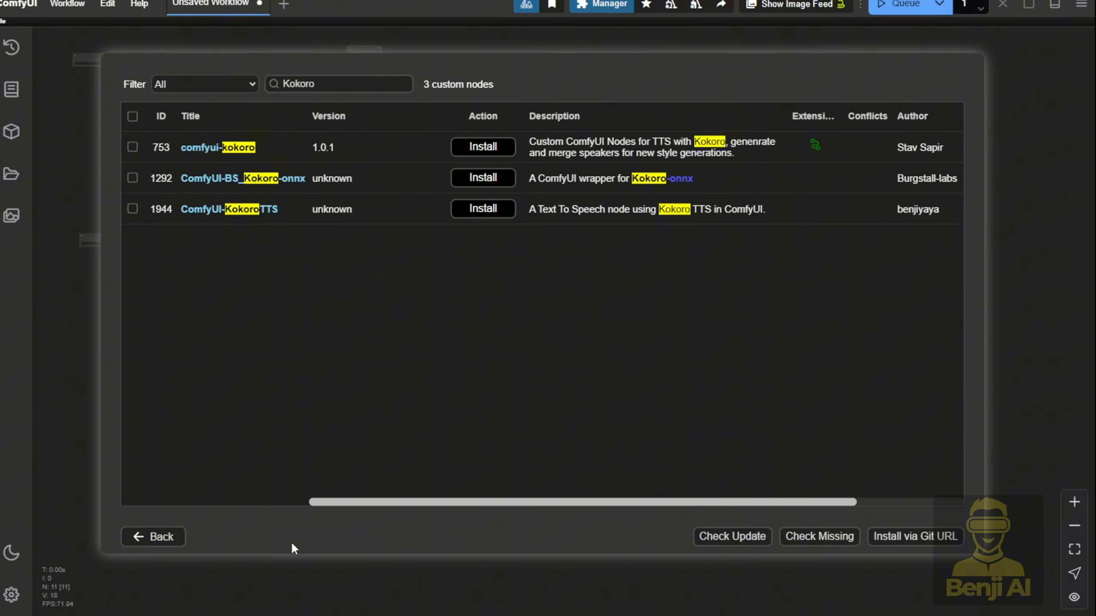
{"action": "left_click", "coordinate": [180, 537]}
{"action": "left_click", "coordinate": [281, 474]}
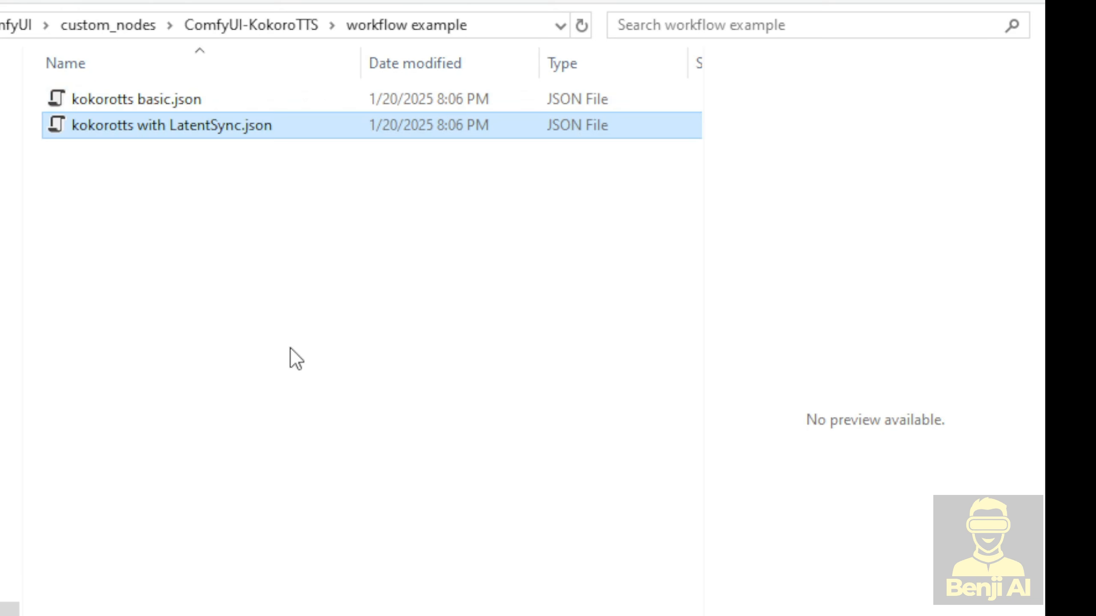
Step: Check the example files in the ComfyUI-KokoroTTS workflow example folder and load kokorotts with LatentSync.json into ComfyUI
{"action": "left_click", "coordinate": [215, 217]}
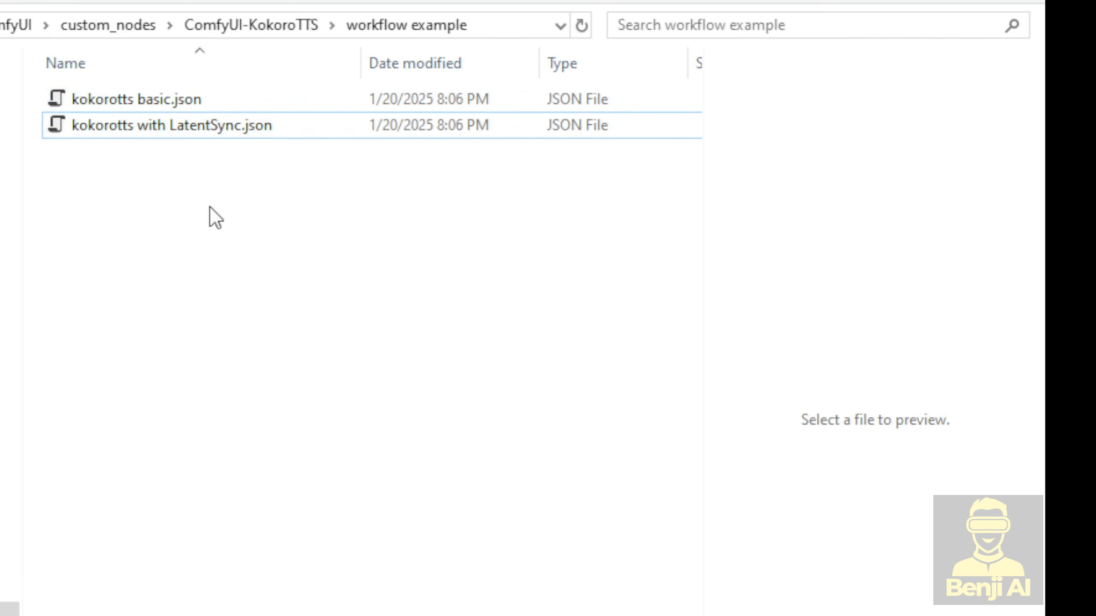
{"action": "left_click", "coordinate": [93, 132]}
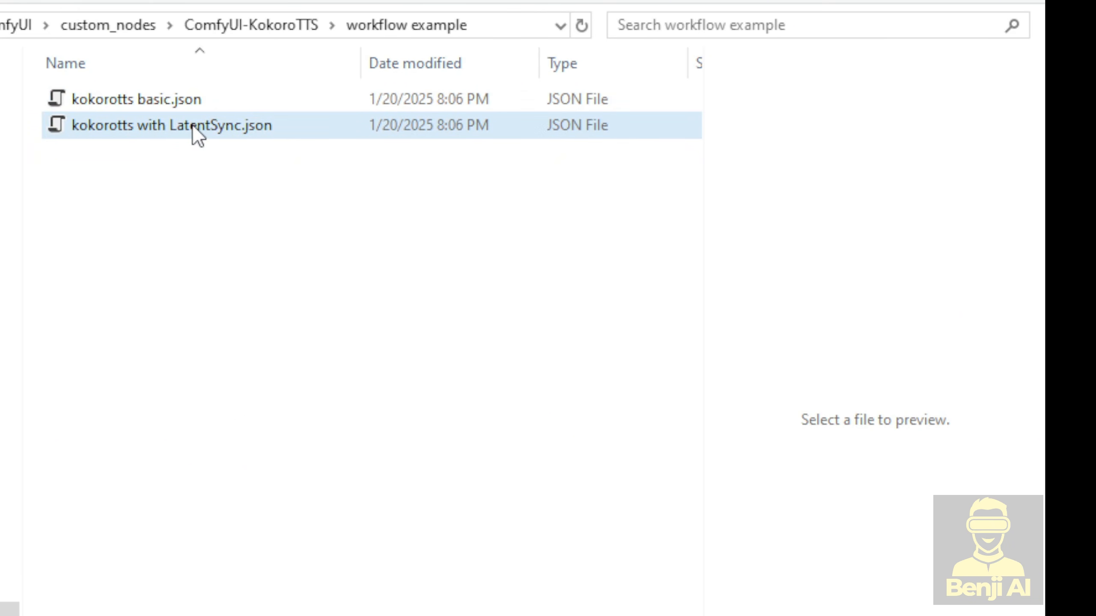
{"action": "left_click", "coordinate": [150, 102]}
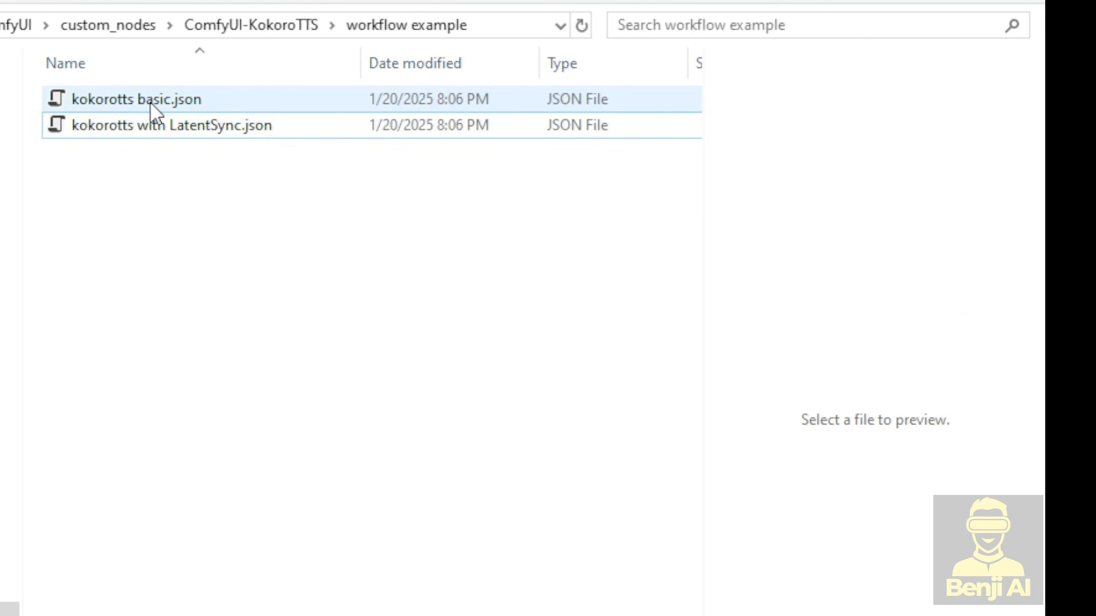
{"action": "left_click", "coordinate": [110, 116]}
{"action": "left_click", "coordinate": [146, 102]}
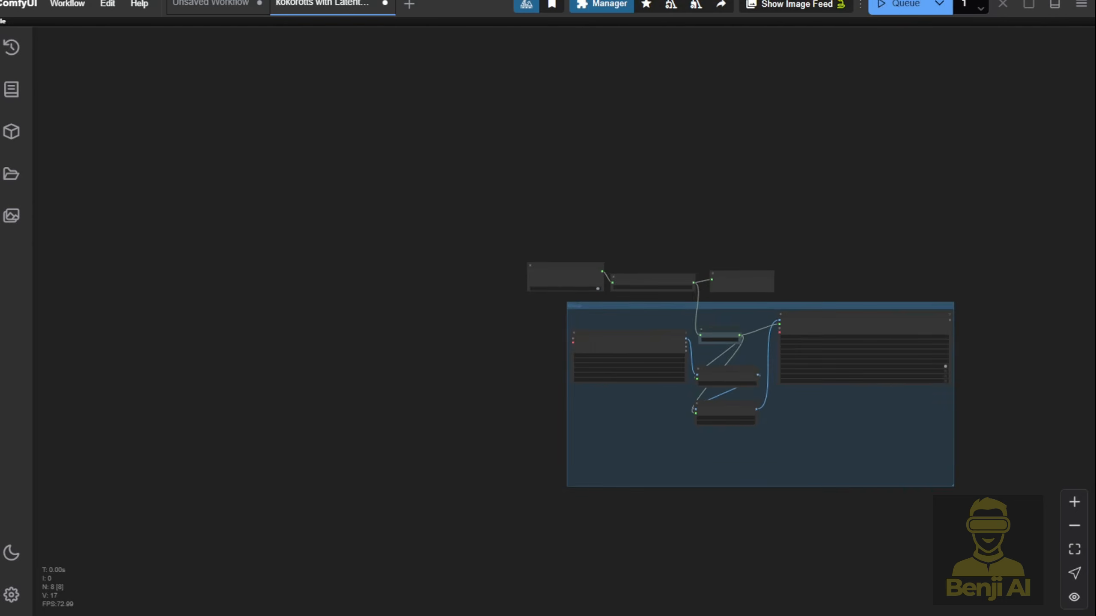
Step: Examine the text-to-speech part of the loaded workflow up close and select the Kokoro TextToSpeech node
{"action": "scroll", "coordinate": [708, 281], "scroll_direction": "up", "scroll_amount": 5}
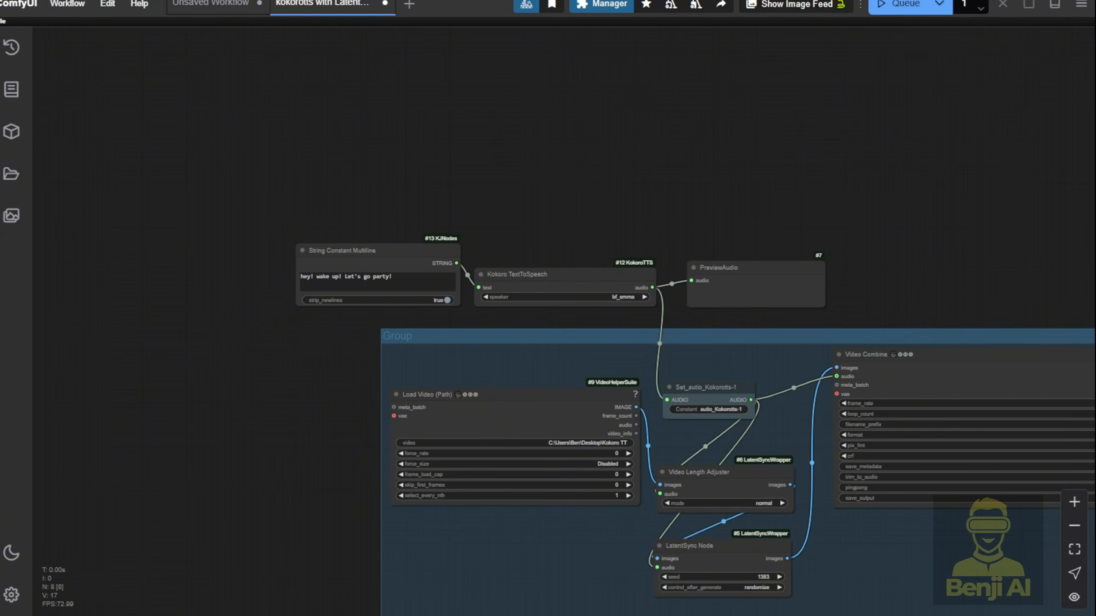
{"action": "left_click_drag", "start_coordinate": [573, 229], "coordinate": [555, 168]}
{"action": "scroll", "coordinate": [328, 123], "scroll_direction": "up", "scroll_amount": 3}
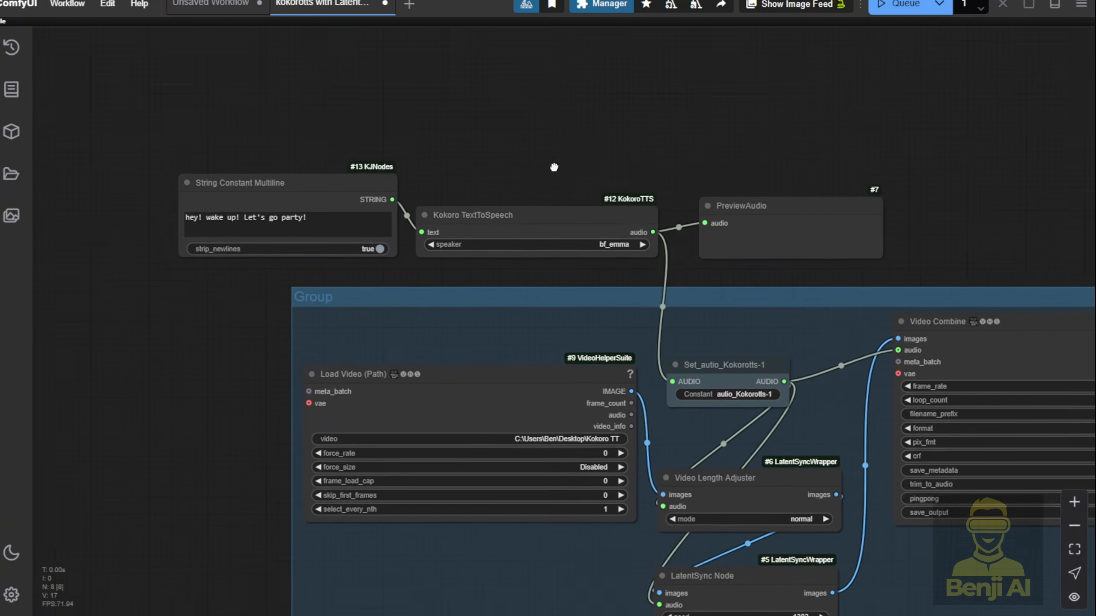
{"action": "scroll", "coordinate": [559, 195], "scroll_direction": "up", "scroll_amount": 6}
{"action": "left_click_drag", "start_coordinate": [582, 229], "coordinate": [513, 108]}
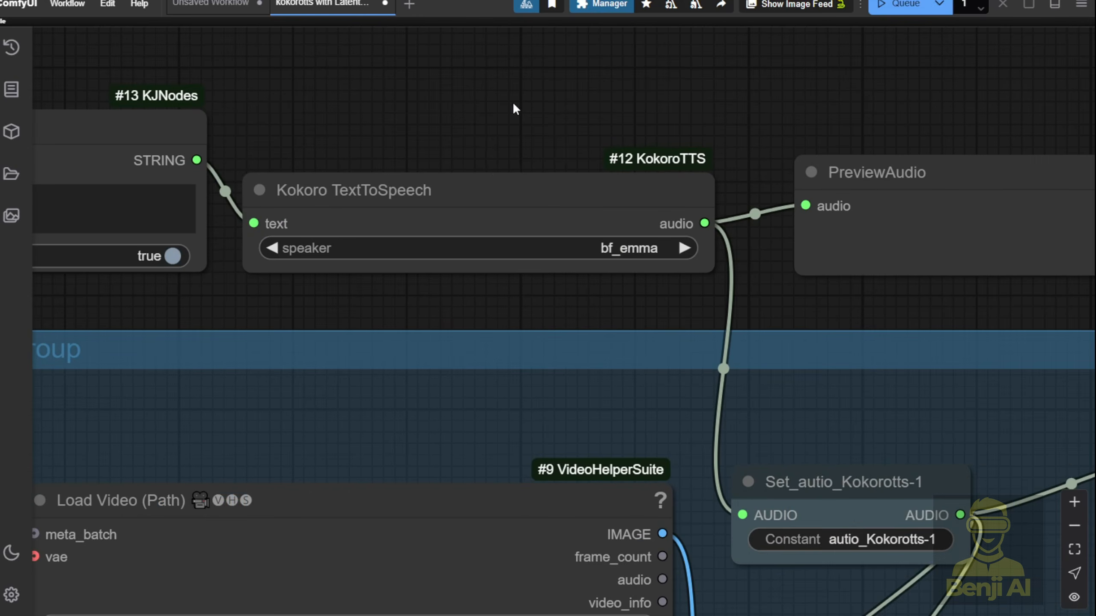
{"action": "left_click", "coordinate": [495, 193]}
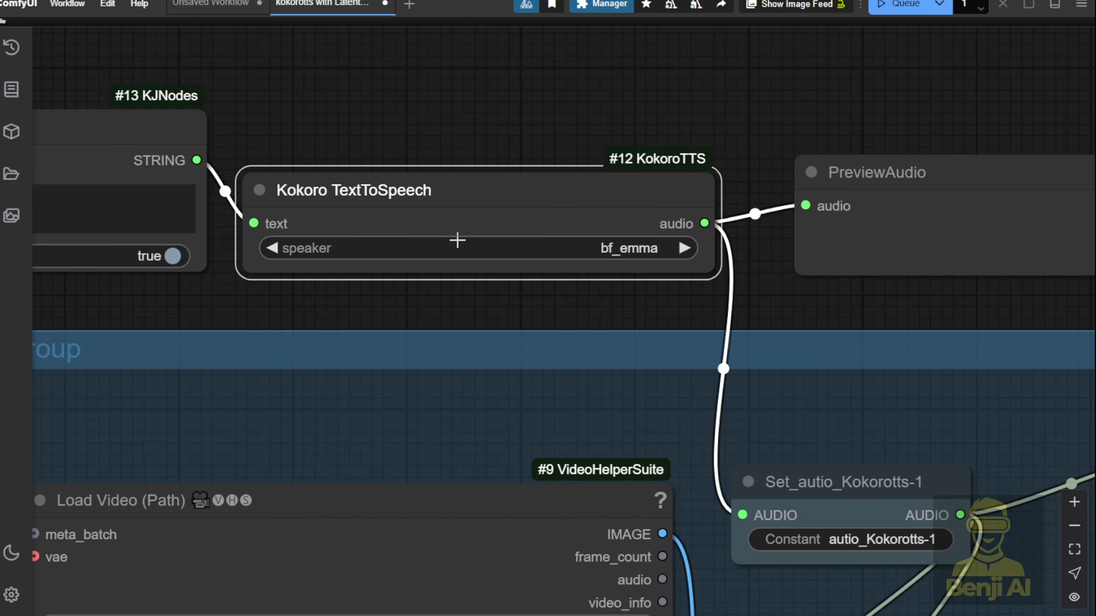
Step: Check the suggested follow-up nodes for the Kokoro TextToSpeech audio output and dismiss the suggestions without adding one
{"action": "left_click_drag", "start_coordinate": [286, 215], "coordinate": [462, 78]}
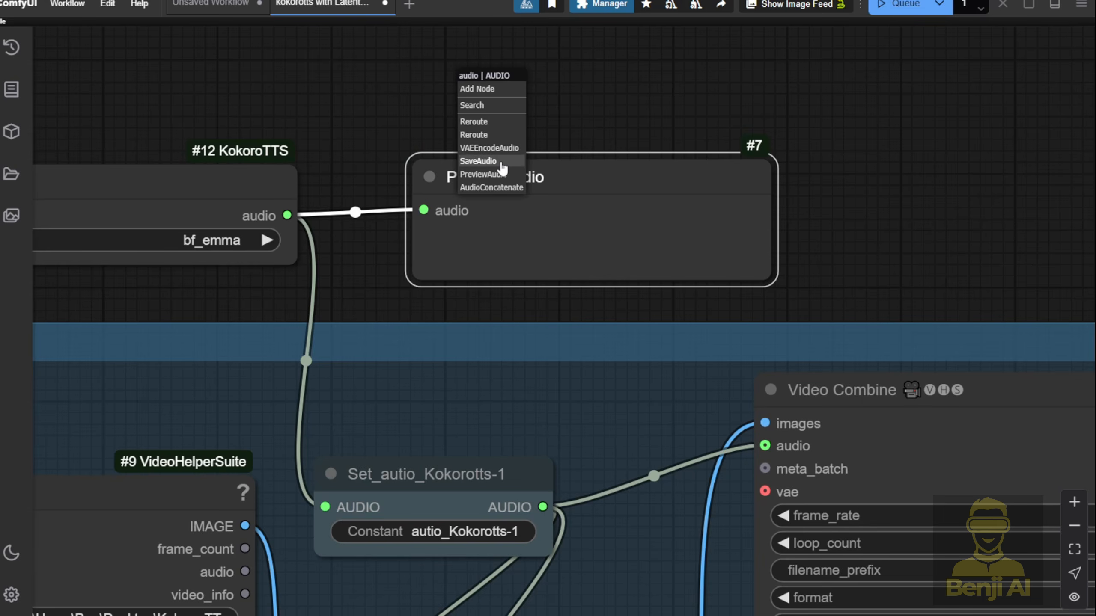
{"action": "left_click_drag", "start_coordinate": [373, 296], "coordinate": [930, 328]}
{"action": "scroll", "coordinate": [444, 342], "scroll_direction": "down", "scroll_amount": 2}
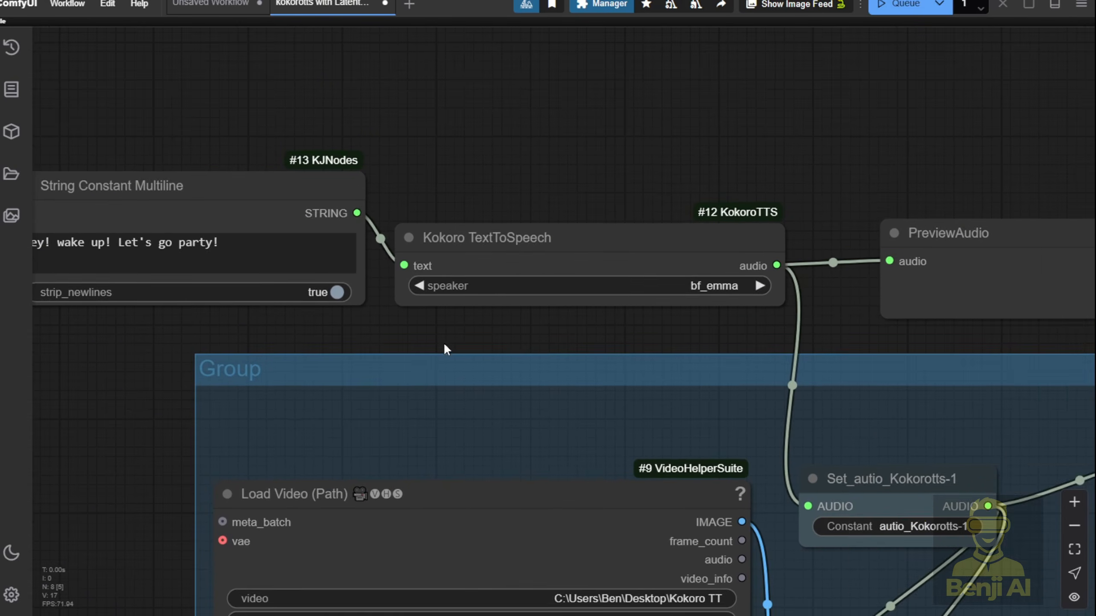
Step: Convert the text input of the Kokoro TextToSpeech node into a widget on the node
{"action": "left_click_drag", "start_coordinate": [443, 343], "coordinate": [528, 353]}
{"action": "right_click", "coordinate": [583, 250]}
{"action": "mouse_move", "coordinate": [639, 526]}
{"action": "left_click", "coordinate": [735, 524]}
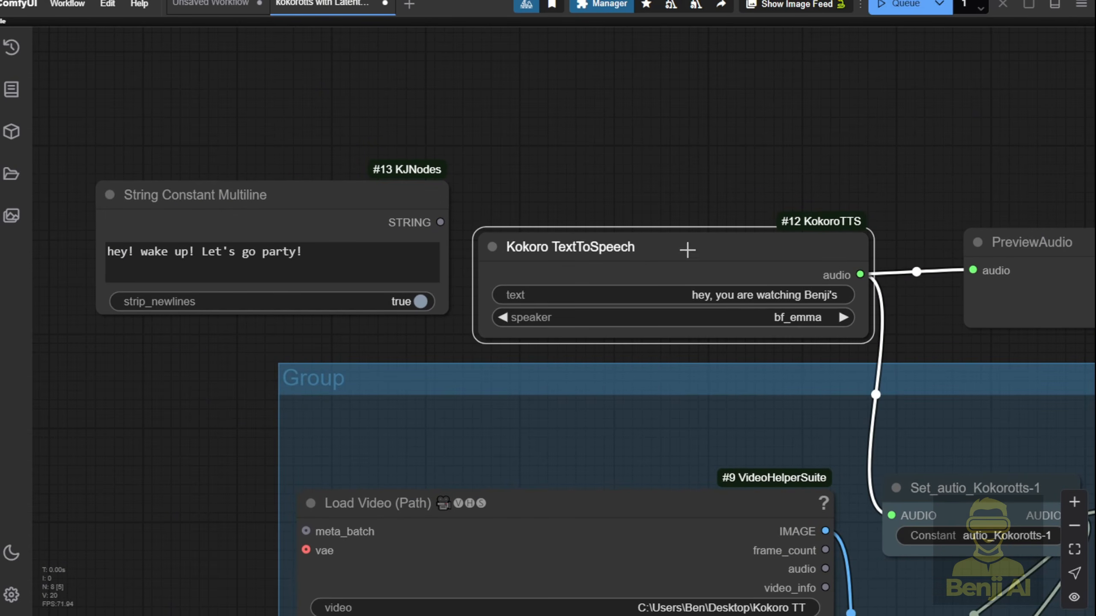
Step: Move the Kokoro TextToSpeech node slightly up and widen it
{"action": "left_click_drag", "start_coordinate": [688, 250], "coordinate": [689, 203]}
{"action": "left_click_drag", "start_coordinate": [741, 164], "coordinate": [600, 179]}
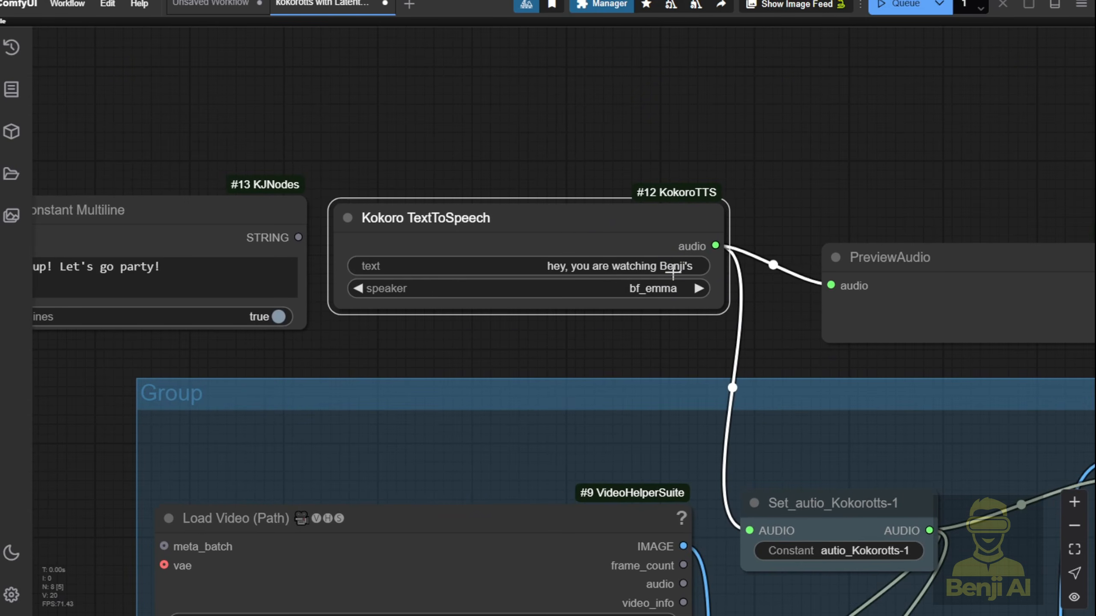
{"action": "left_click_drag", "start_coordinate": [719, 307], "coordinate": [753, 309]}
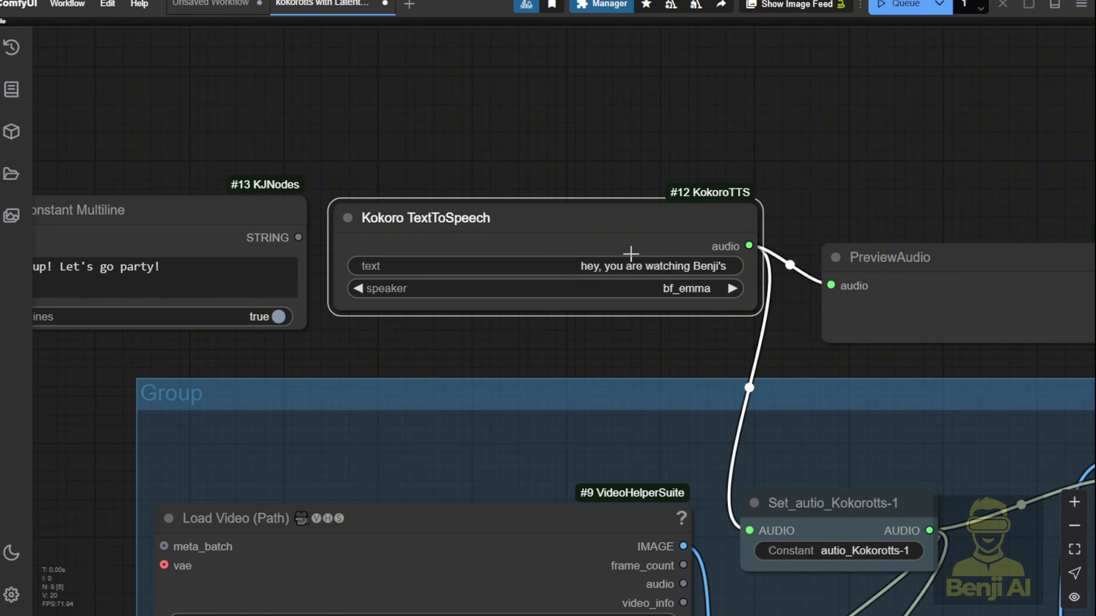
Step: Convert the Kokoro TextToSpeech text widget back to an input and connect the String Constant Multiline STRING output to it
{"action": "right_click", "coordinate": [396, 233]}
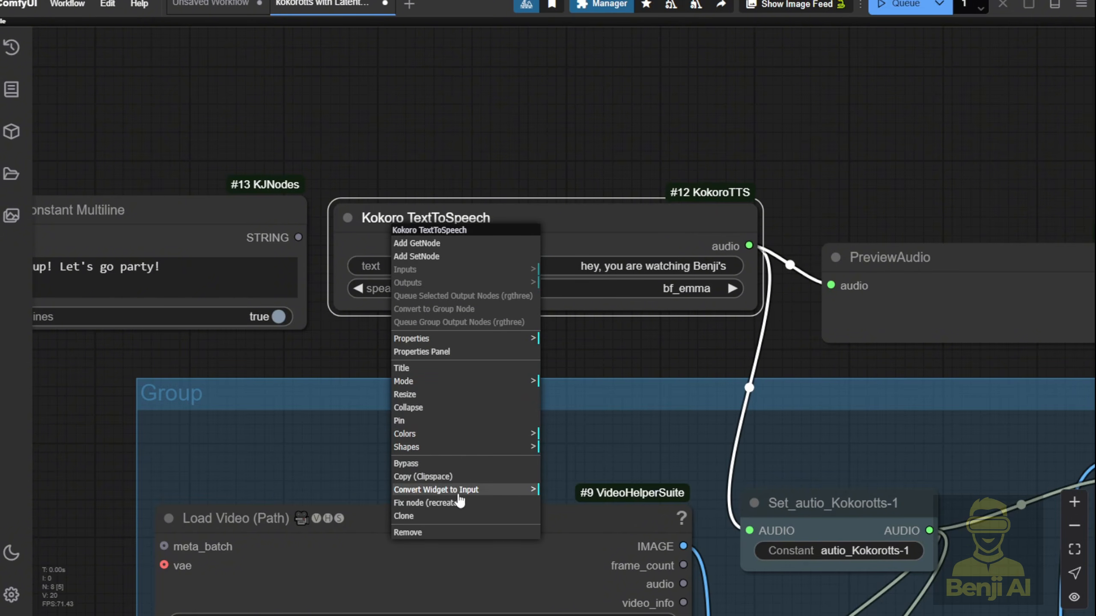
{"action": "left_click", "coordinate": [489, 497]}
{"action": "left_click", "coordinate": [501, 494]}
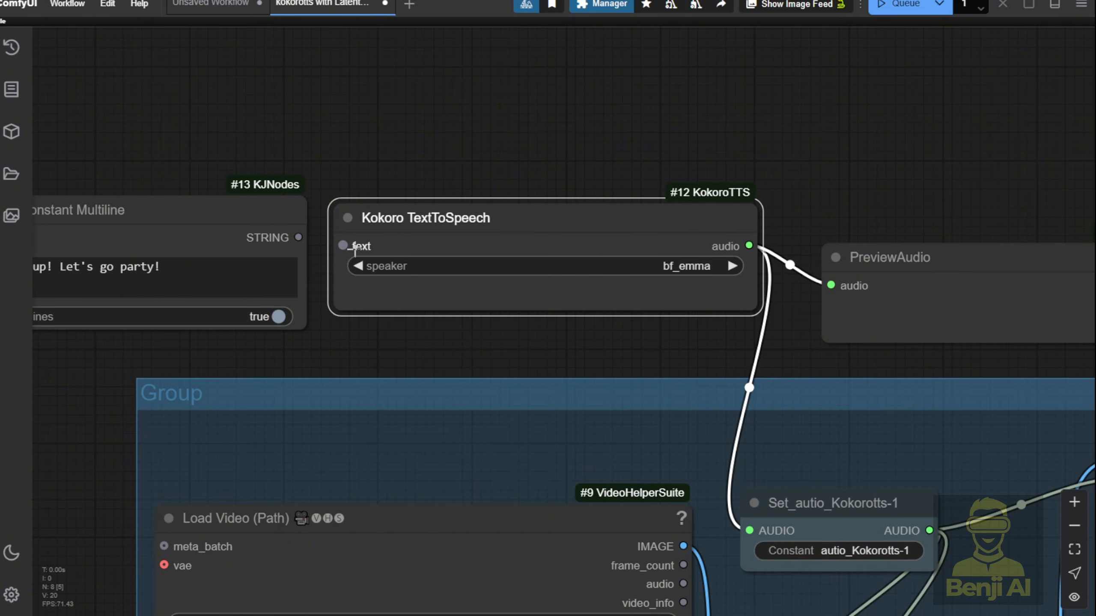
{"action": "scroll", "coordinate": [343, 246], "scroll_direction": "up", "scroll_amount": 1}
{"action": "scroll", "coordinate": [332, 252], "scroll_direction": "up", "scroll_amount": 3}
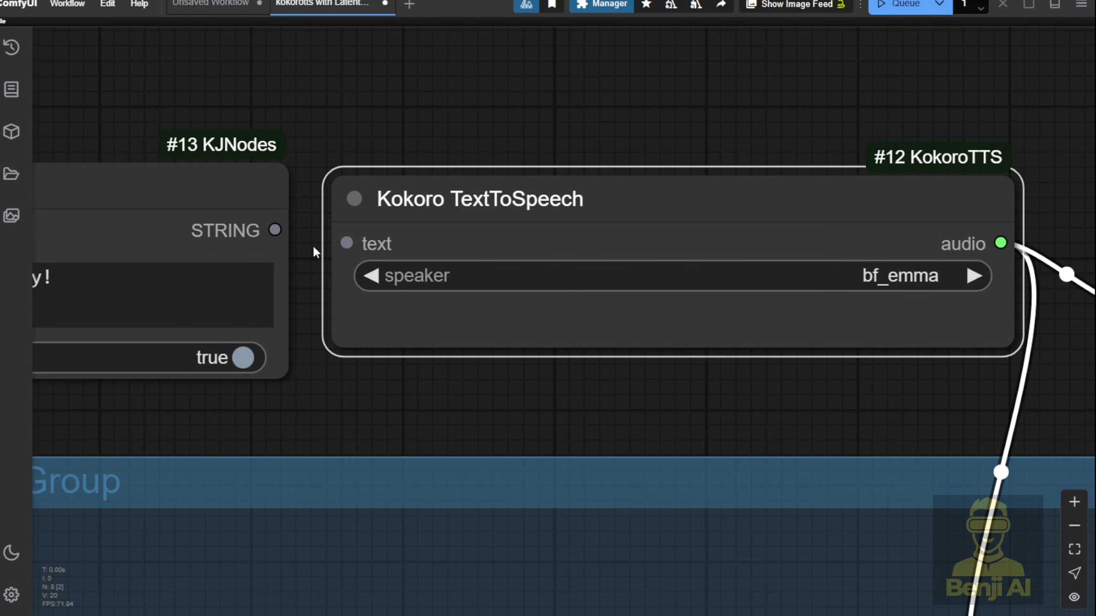
{"action": "left_click_drag", "start_coordinate": [312, 245], "coordinate": [419, 272]}
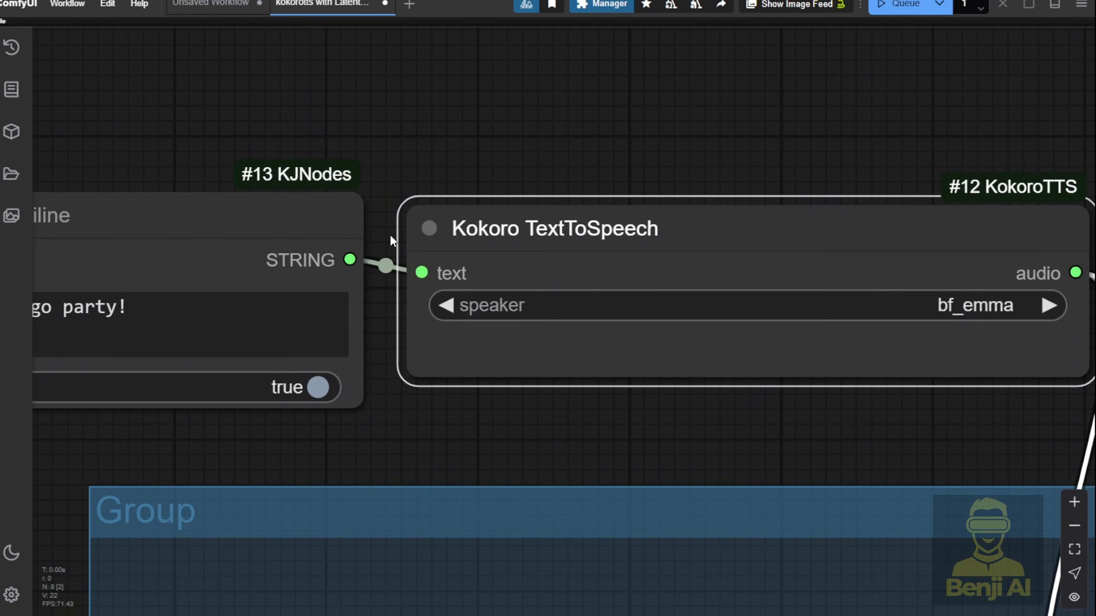
Step: Reposition the String Constant Multiline node slightly beside the Kokoro TextToSpeech node
{"action": "left_click_drag", "start_coordinate": [390, 234], "coordinate": [637, 259]}
{"action": "scroll", "coordinate": [565, 247], "scroll_direction": "down", "scroll_amount": 3}
{"action": "left_click_drag", "start_coordinate": [390, 254], "coordinate": [379, 262]}
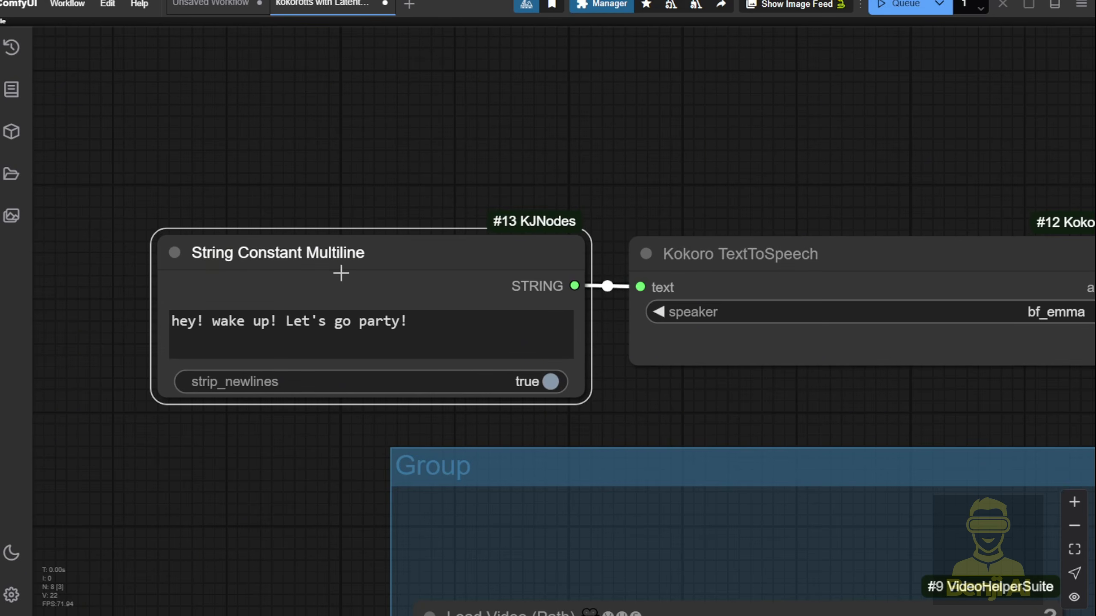
Step: Move the Set_autio_Kokorotts-1 node and the LatentSync Node slightly up inside the lip-sync group
{"action": "scroll", "coordinate": [281, 304], "scroll_direction": "down", "scroll_amount": 5}
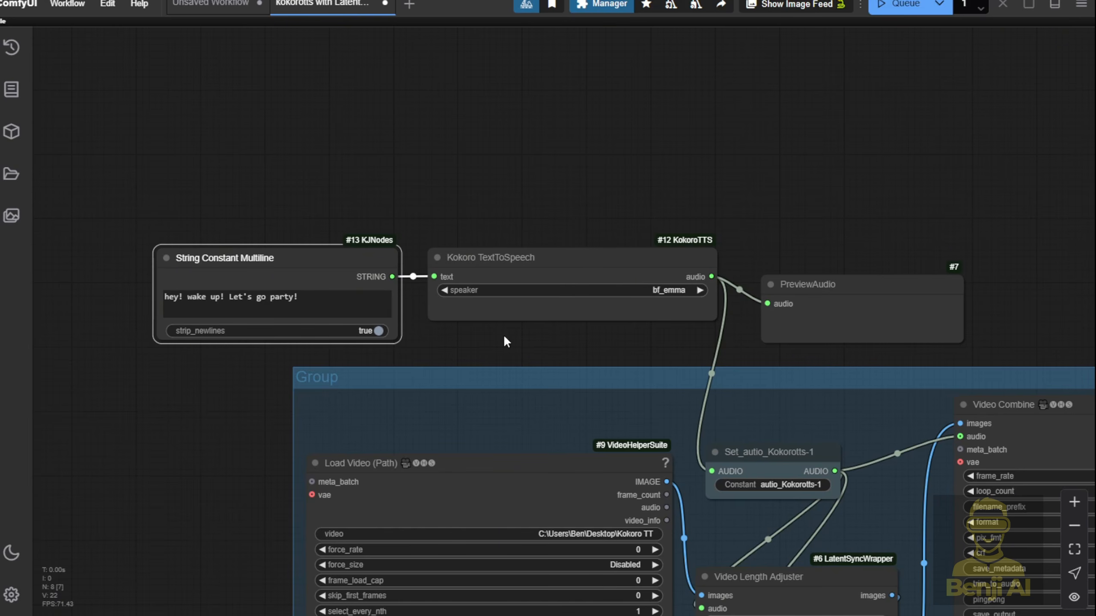
{"action": "left_click_drag", "start_coordinate": [545, 346], "coordinate": [285, 262]}
{"action": "scroll", "coordinate": [252, 301], "scroll_direction": "down", "scroll_amount": 1}
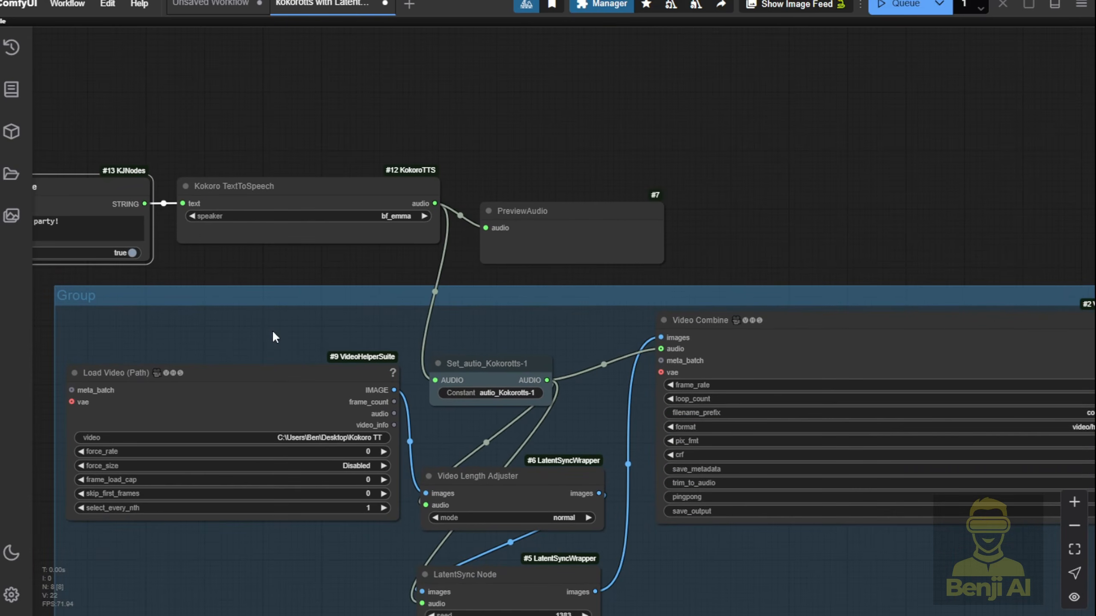
{"action": "left_click_drag", "start_coordinate": [272, 330], "coordinate": [324, 211]}
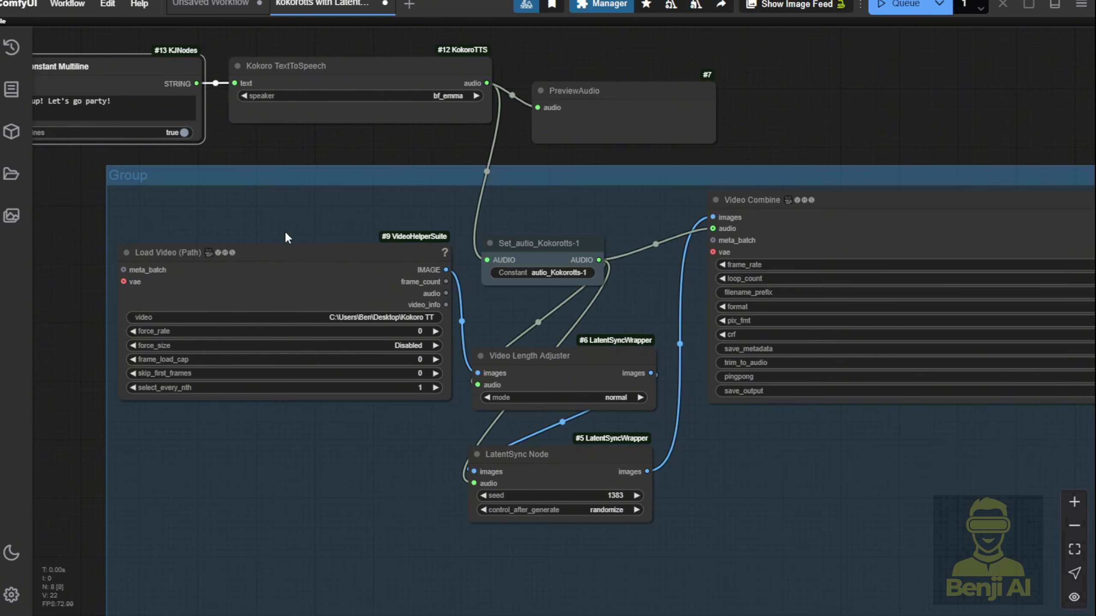
{"action": "scroll", "coordinate": [287, 234], "scroll_direction": "up", "scroll_amount": 2}
{"action": "left_click_drag", "start_coordinate": [370, 459], "coordinate": [288, 353]}
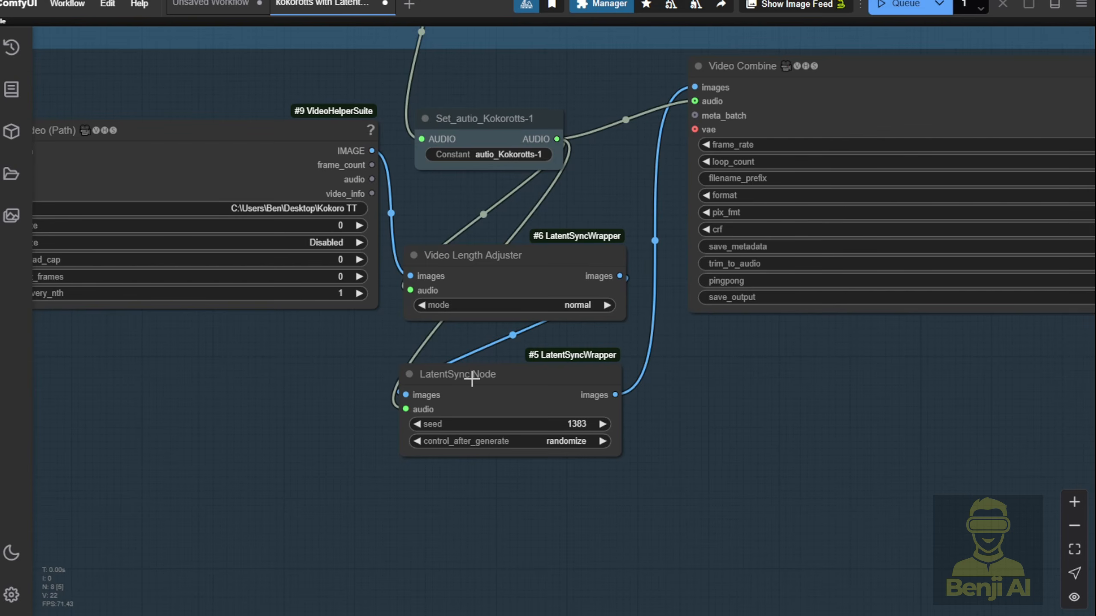
{"action": "left_click_drag", "start_coordinate": [486, 375], "coordinate": [487, 346]}
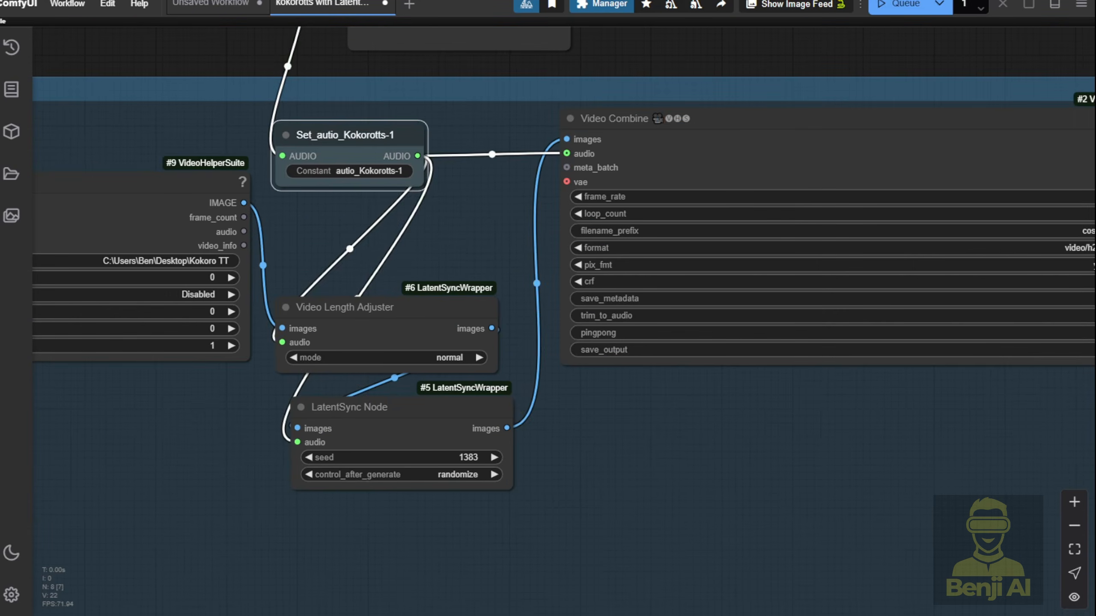
Step: Replace the video path in the Load Video (Path) node with a clip from the desktop's Benji AI folder
{"action": "scroll", "coordinate": [200, 405], "scroll_direction": "down", "scroll_amount": 3}
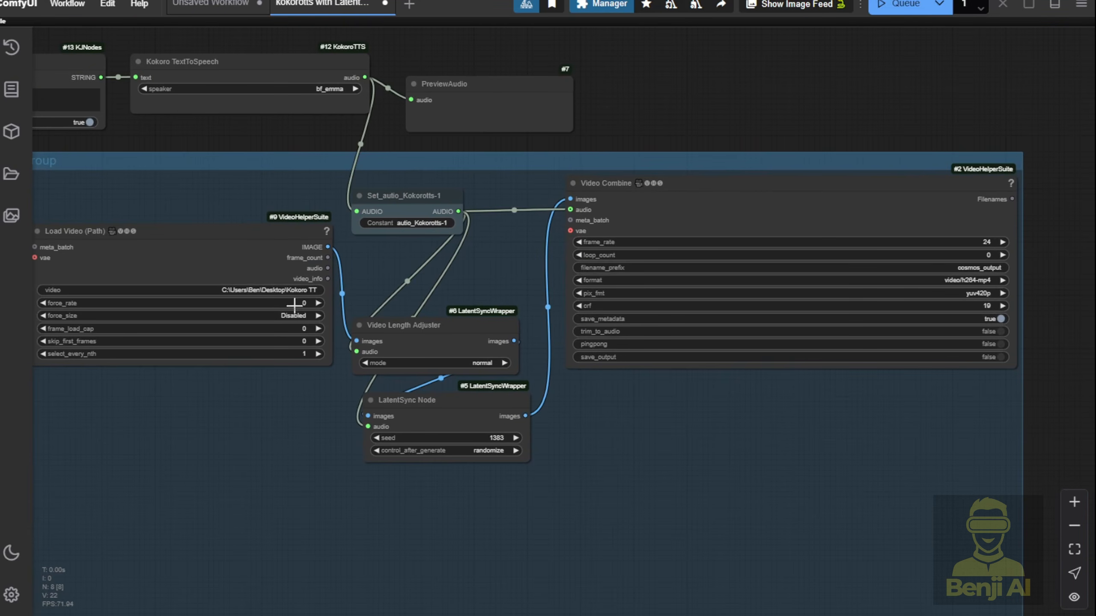
{"action": "left_click", "coordinate": [284, 289]}
{"action": "key", "text": "ctrl+a"}
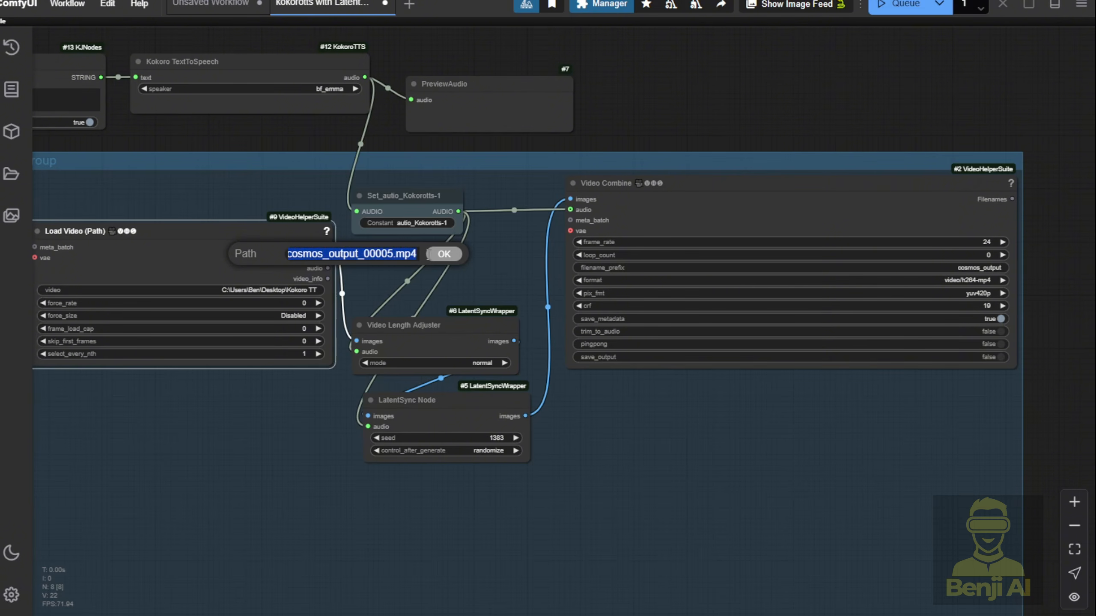
{"action": "left_click", "coordinate": [450, 258]}
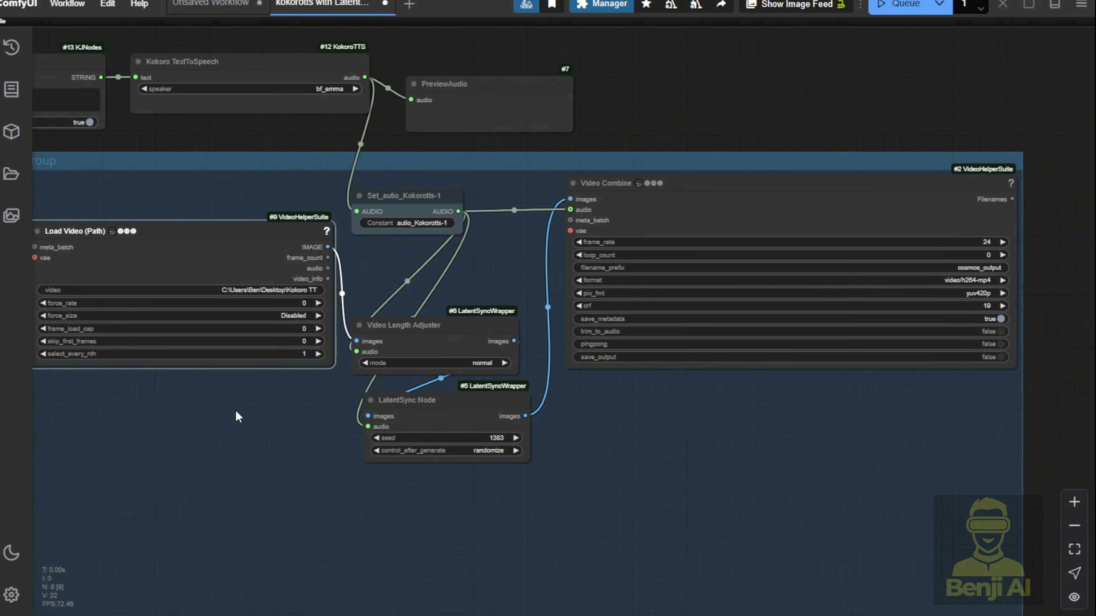
{"action": "left_click_drag", "start_coordinate": [235, 412], "coordinate": [348, 420]}
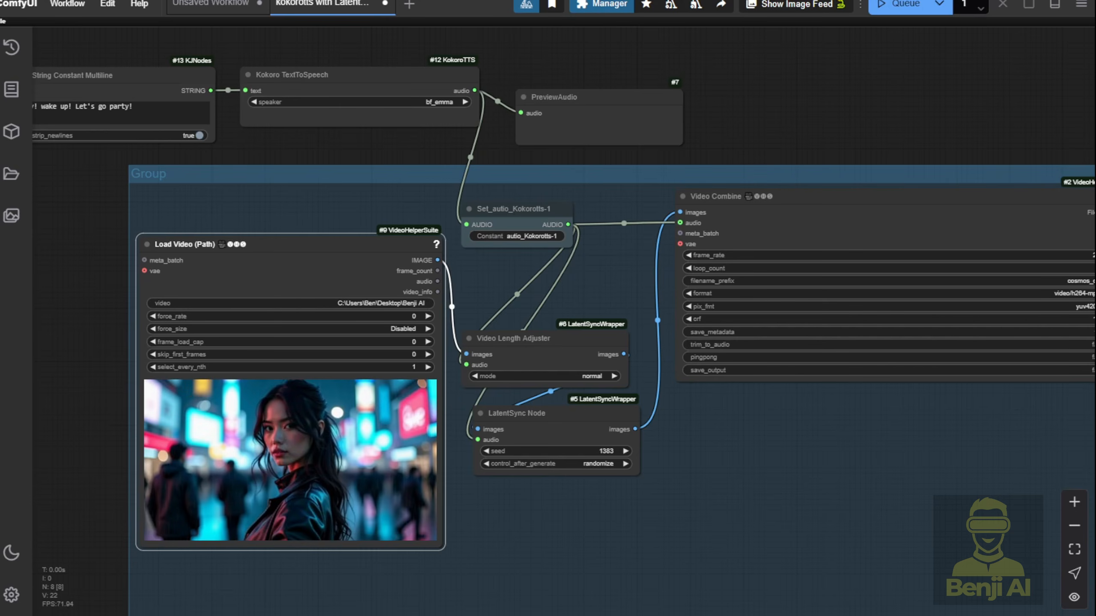
Step: Examine the full file path entered for the video in the Load Video (Path) node
{"action": "scroll", "coordinate": [416, 290], "scroll_direction": "up", "scroll_amount": 3}
{"action": "left_click_drag", "start_coordinate": [330, 189], "coordinate": [352, 107]}
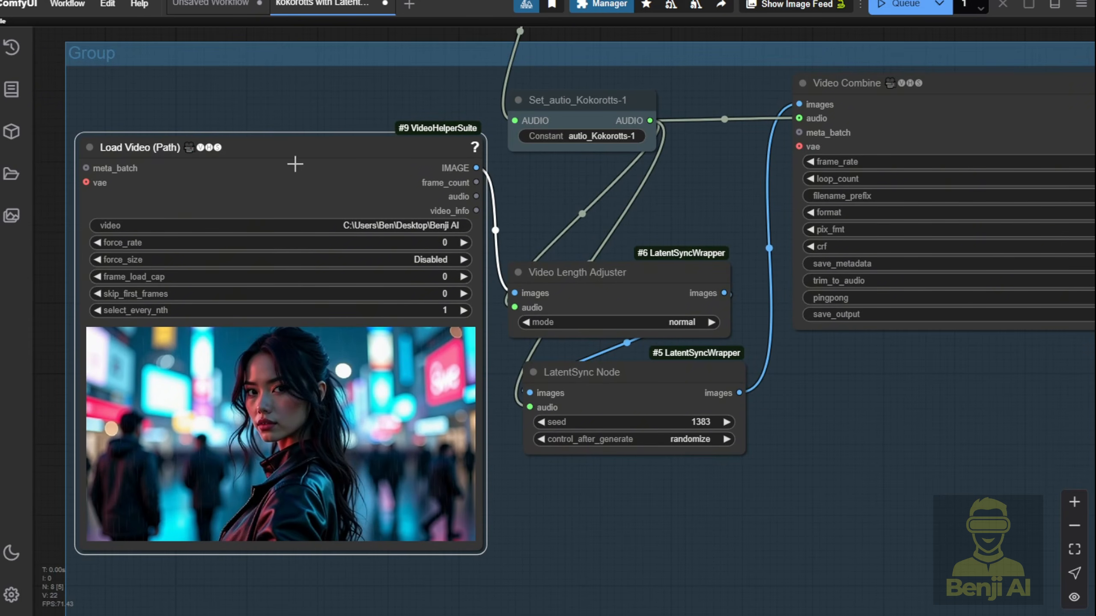
{"action": "scroll", "coordinate": [295, 165], "scroll_direction": "up", "scroll_amount": 4}
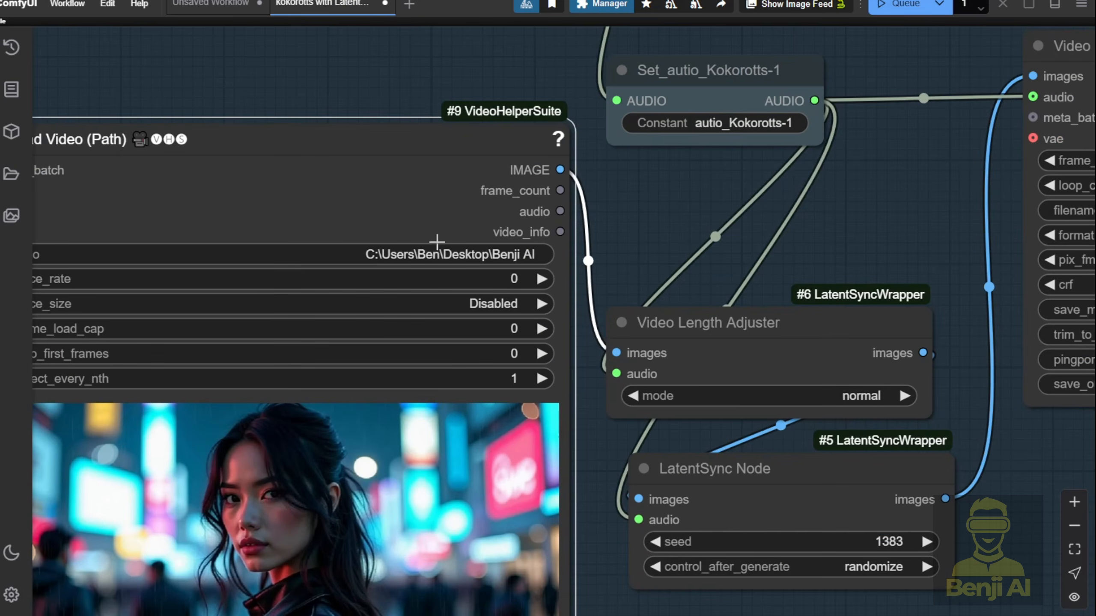
{"action": "left_click", "coordinate": [493, 254]}
{"action": "left_click_drag", "start_coordinate": [637, 219], "coordinate": [450, 225]}
{"action": "left_click", "coordinate": [543, 223]}
{"action": "left_click_drag", "start_coordinate": [542, 224], "coordinate": [651, 223]}
{"action": "left_click", "coordinate": [631, 225]}
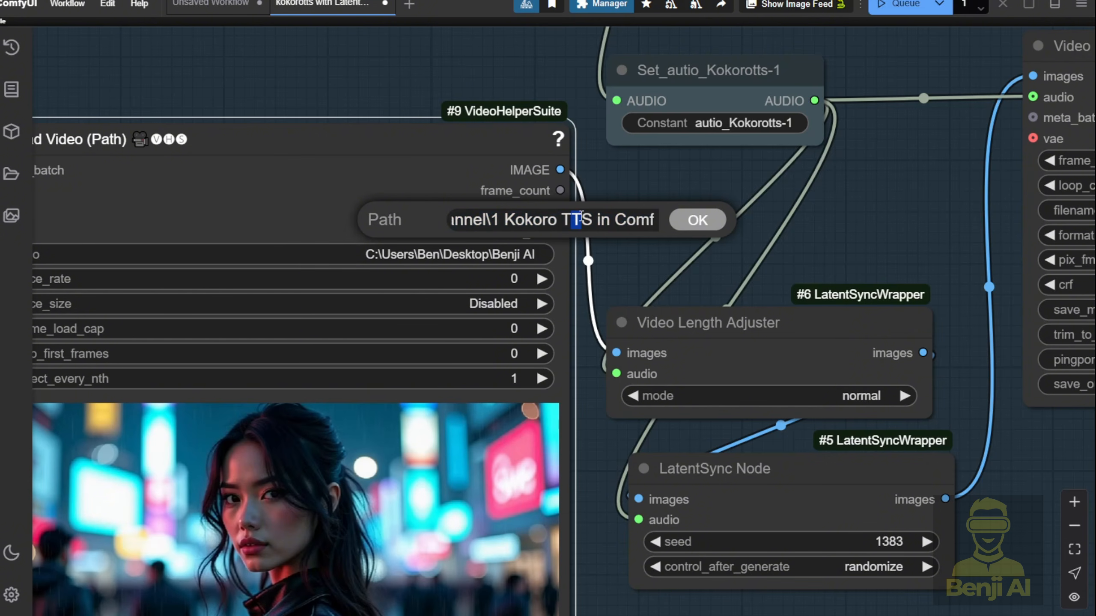
{"action": "left_click_drag", "start_coordinate": [575, 215], "coordinate": [639, 217]}
{"action": "left_click", "coordinate": [619, 217]}
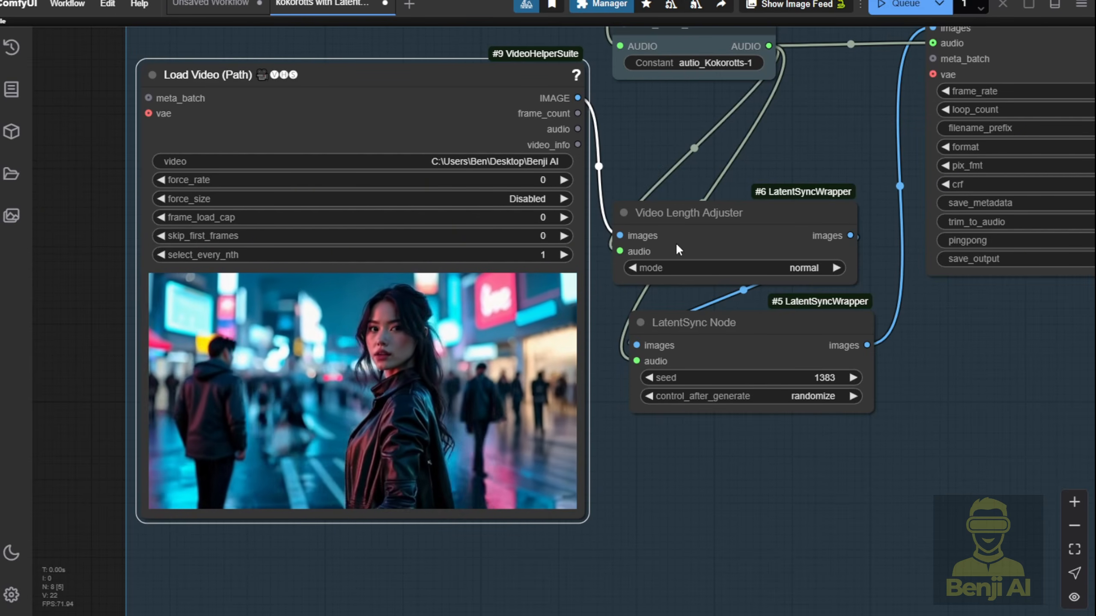
Step: Pause the video preview in the Load Video (Path) node
{"action": "right_click", "coordinate": [477, 343]}
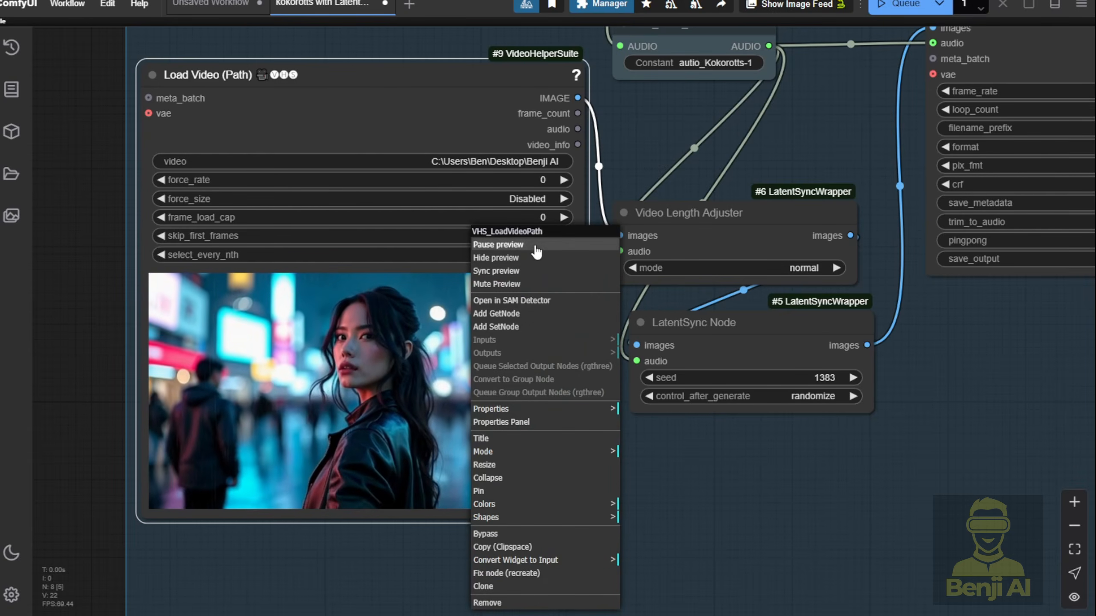
{"action": "left_click", "coordinate": [522, 245]}
{"action": "scroll", "coordinate": [654, 481], "scroll_direction": "down", "scroll_amount": 5}
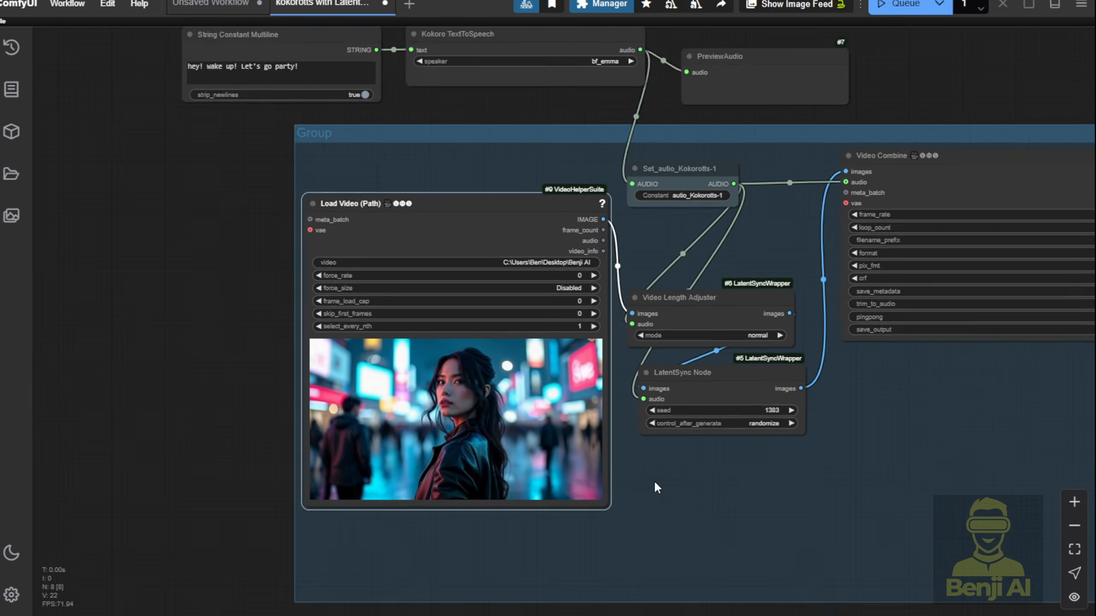
{"action": "left_click_drag", "start_coordinate": [654, 480], "coordinate": [588, 418]}
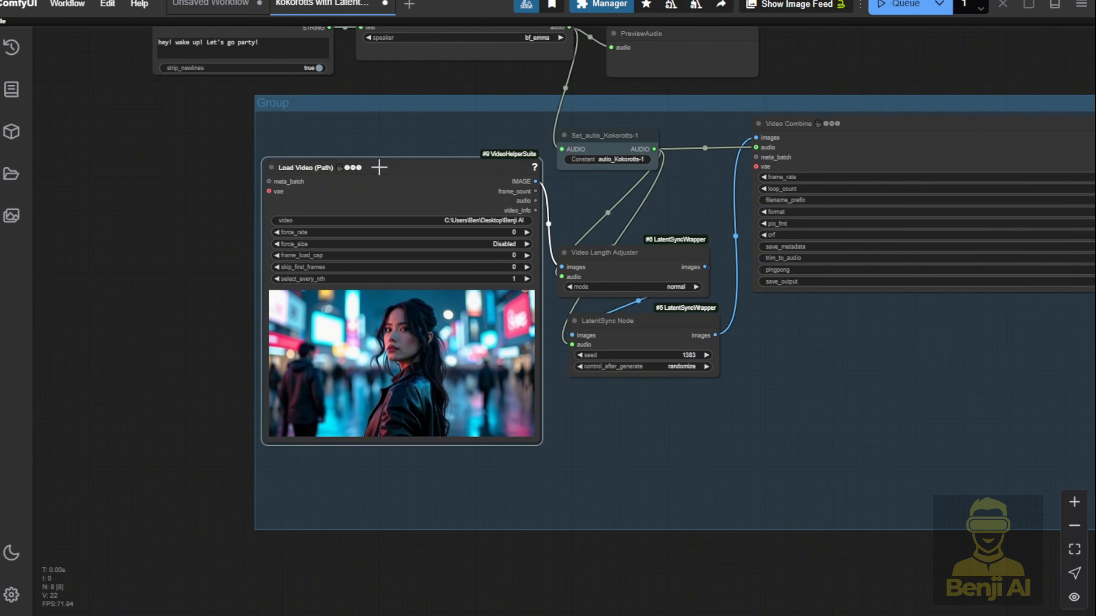
Step: Check the video link into the Video Length Adjuster, and shift that node slightly up and the LatentSync Node slightly right
{"action": "scroll", "coordinate": [594, 268], "scroll_direction": "up", "scroll_amount": 8}
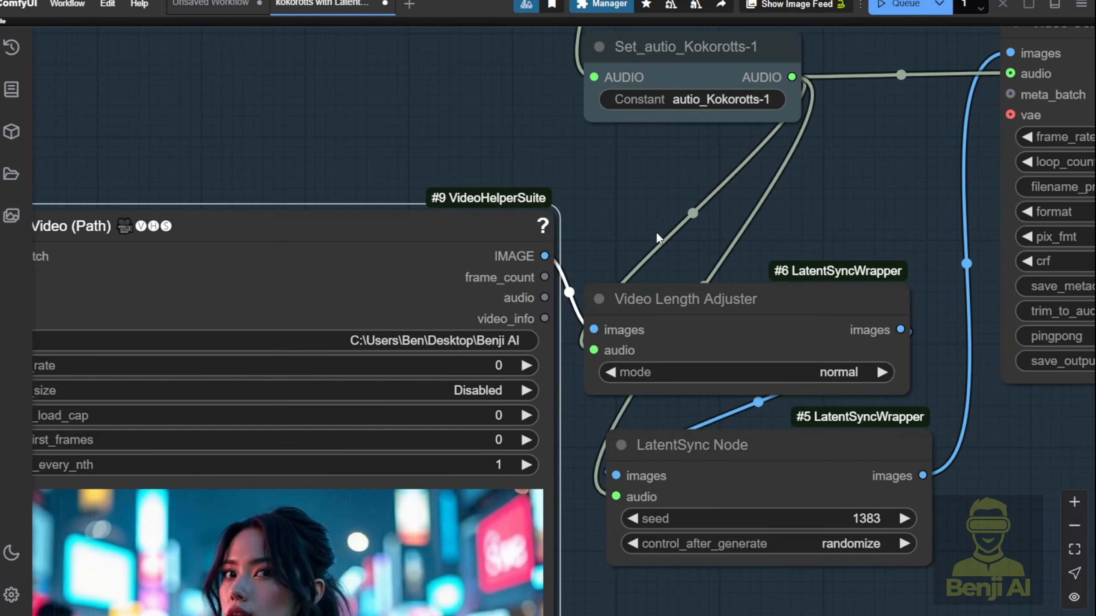
{"action": "left_click_drag", "start_coordinate": [656, 232], "coordinate": [583, 173]}
{"action": "scroll", "coordinate": [548, 228], "scroll_direction": "up", "scroll_amount": 1}
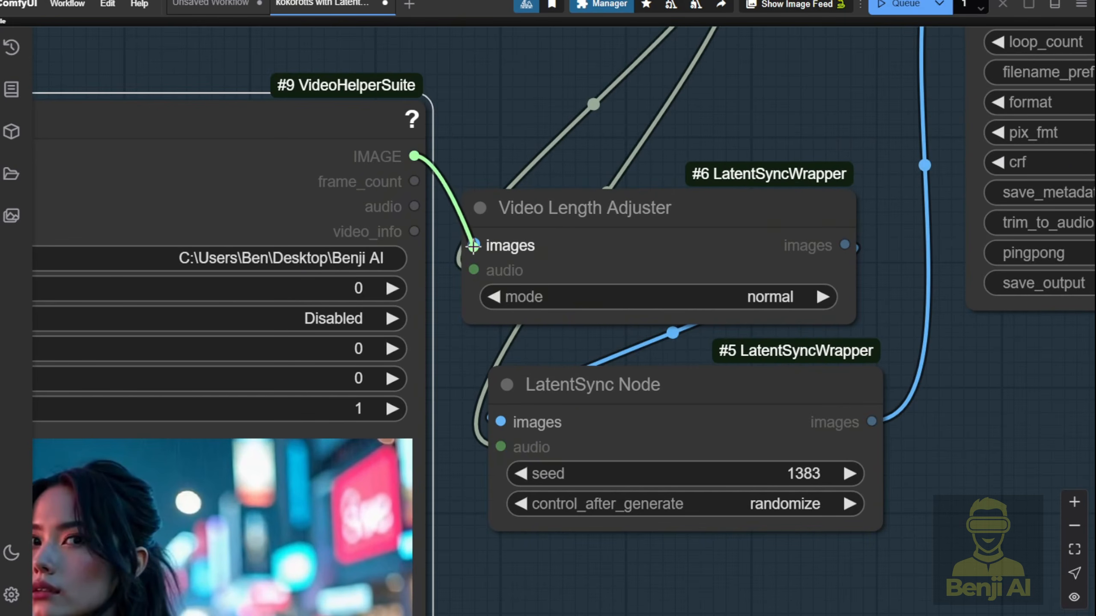
{"action": "left_click_drag", "start_coordinate": [745, 123], "coordinate": [546, 143]}
{"action": "scroll", "coordinate": [547, 189], "scroll_direction": "up", "scroll_amount": 3}
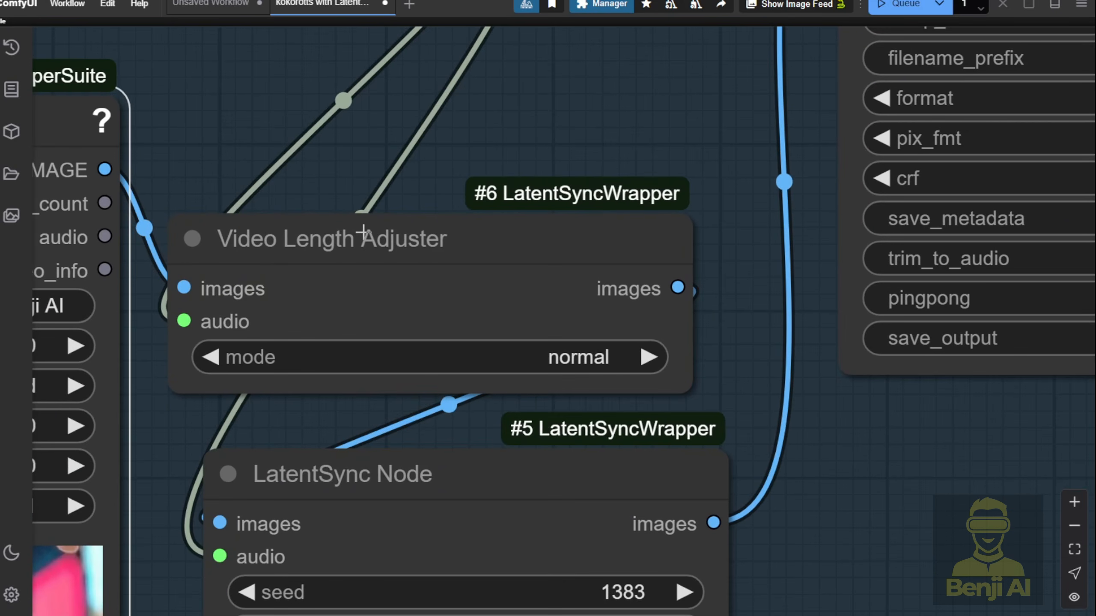
{"action": "left_click_drag", "start_coordinate": [363, 233], "coordinate": [362, 214]}
{"action": "left_click_drag", "start_coordinate": [584, 478], "coordinate": [624, 475]}
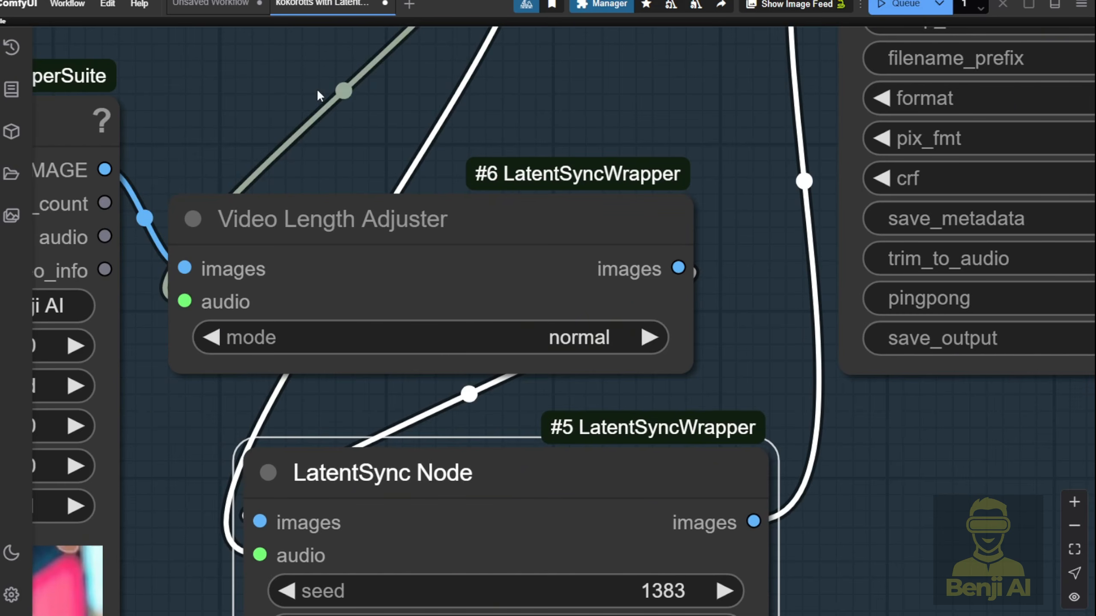
Step: Replace the String Constant Multiline text with "hey ! welcome to Benji AI Playground!" and set the Kokoro speaker to bf_isabella
{"action": "scroll", "coordinate": [293, 164], "scroll_direction": "down", "scroll_amount": 4}
{"action": "left_click_drag", "start_coordinate": [253, 128], "coordinate": [778, 61]}
{"action": "scroll", "coordinate": [686, 166], "scroll_direction": "down", "scroll_amount": 2}
{"action": "scroll", "coordinate": [684, 185], "scroll_direction": "down", "scroll_amount": 2}
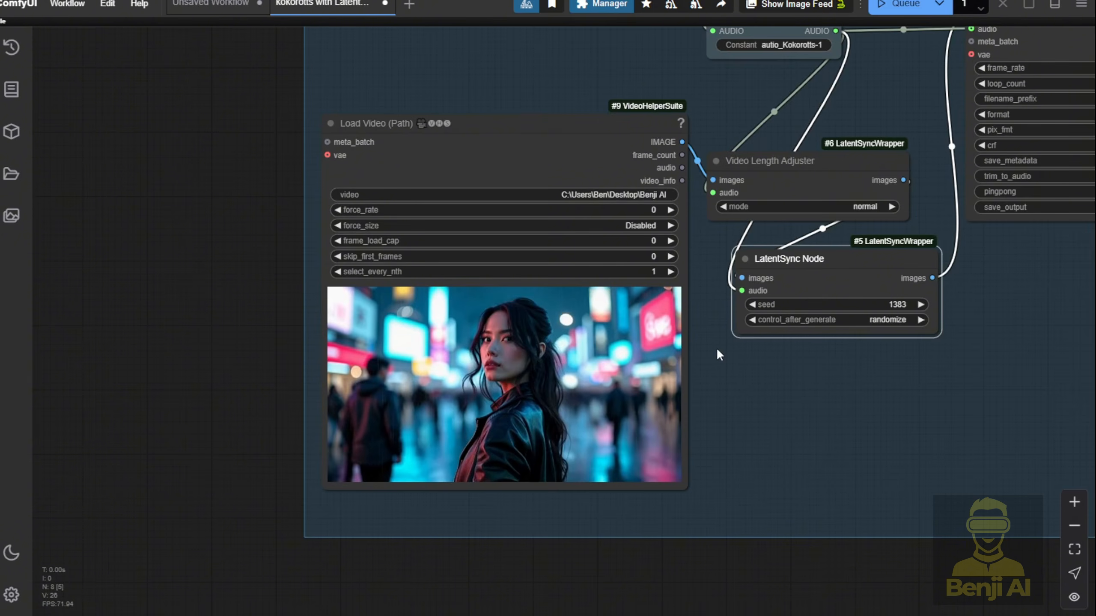
{"action": "scroll", "coordinate": [717, 349], "scroll_direction": "down", "scroll_amount": 3}
{"action": "left_click_drag", "start_coordinate": [737, 379], "coordinate": [525, 448]}
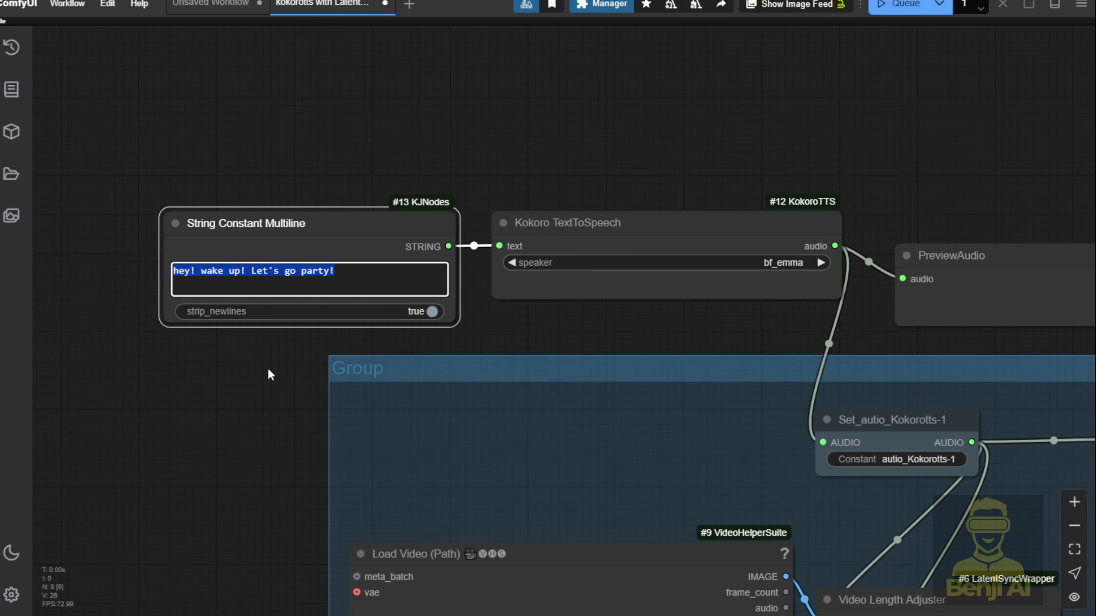
{"action": "key", "text": "BackSpace"}
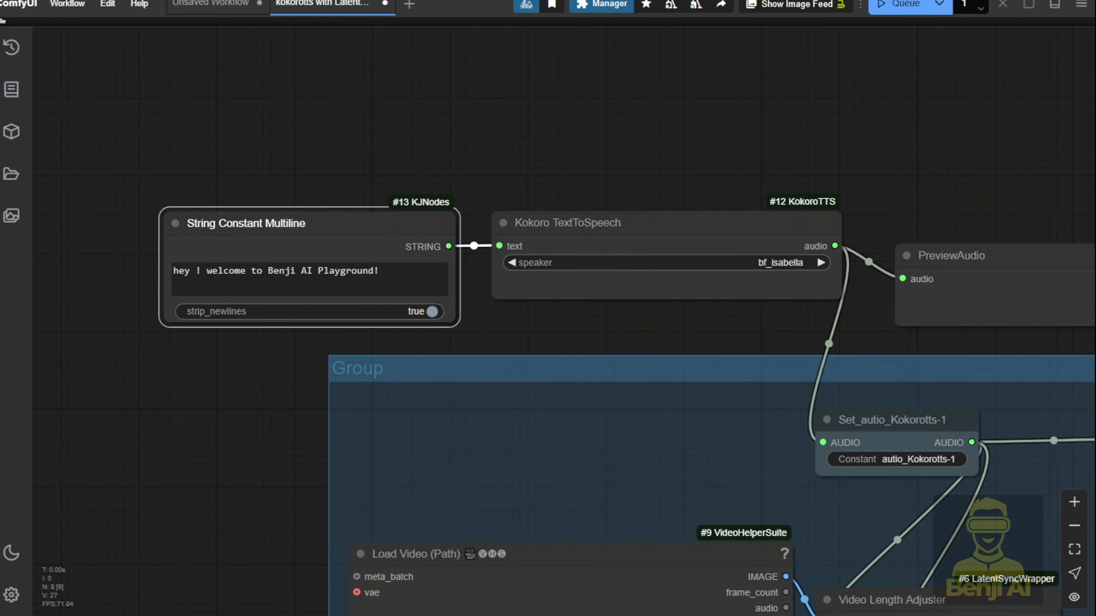
Step: Tidy the layout by levelling PreviewAudio with Kokoro TextToSpeech and moving the Load Video (Path) node up in its group
{"action": "left_click_drag", "start_coordinate": [656, 142], "coordinate": [742, 201]}
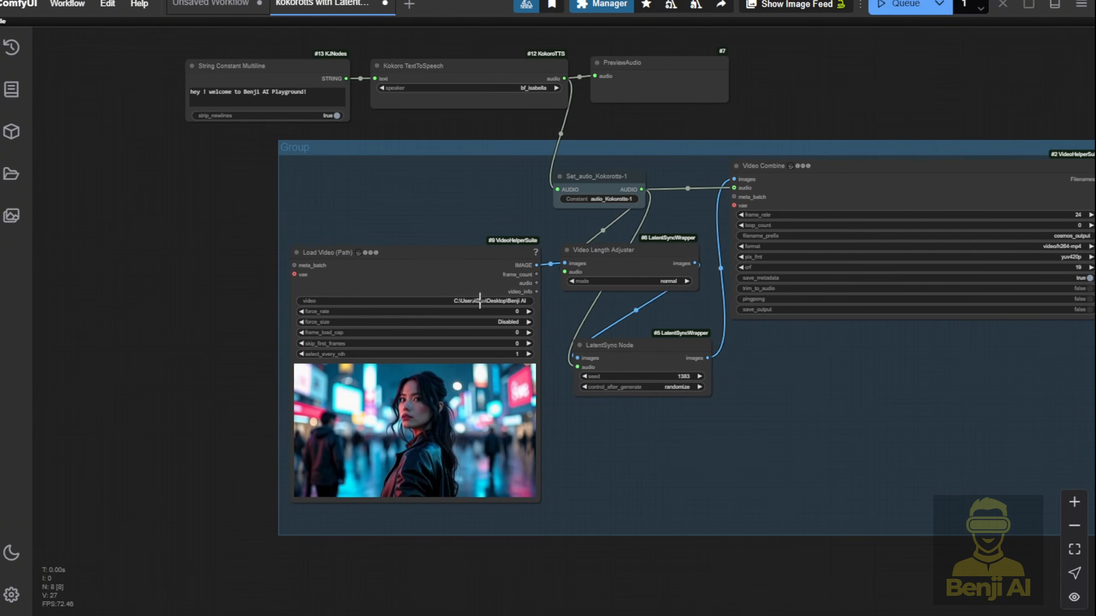
{"action": "left_click_drag", "start_coordinate": [472, 253], "coordinate": [469, 190]}
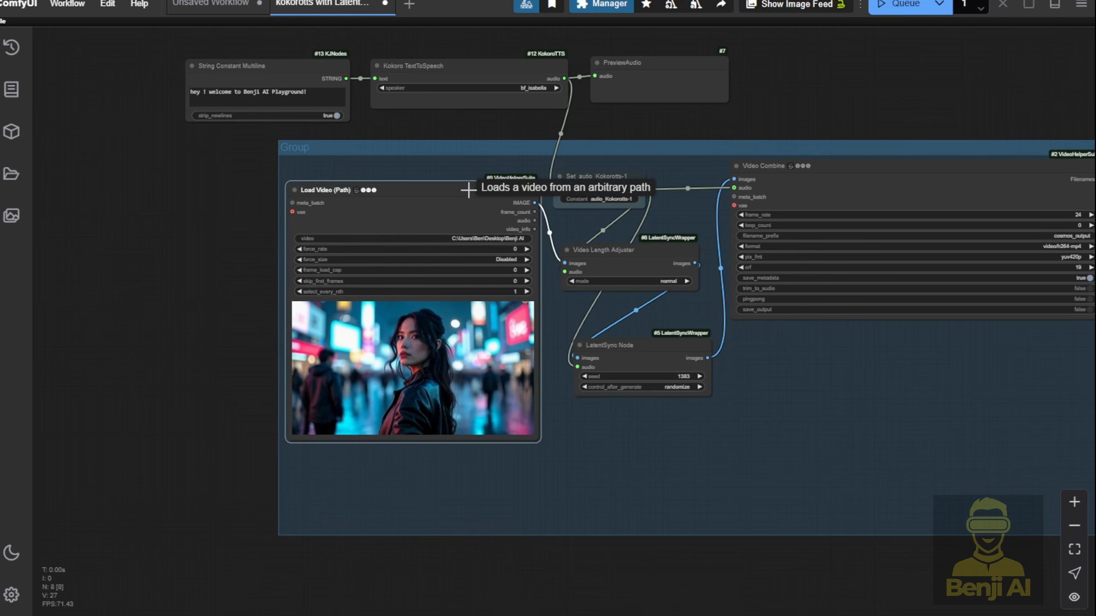
Step: Queue the workflow to generate the greeting speech and the lip-synced video
{"action": "left_click", "coordinate": [835, 76]}
{"action": "left_click", "coordinate": [900, 4]}
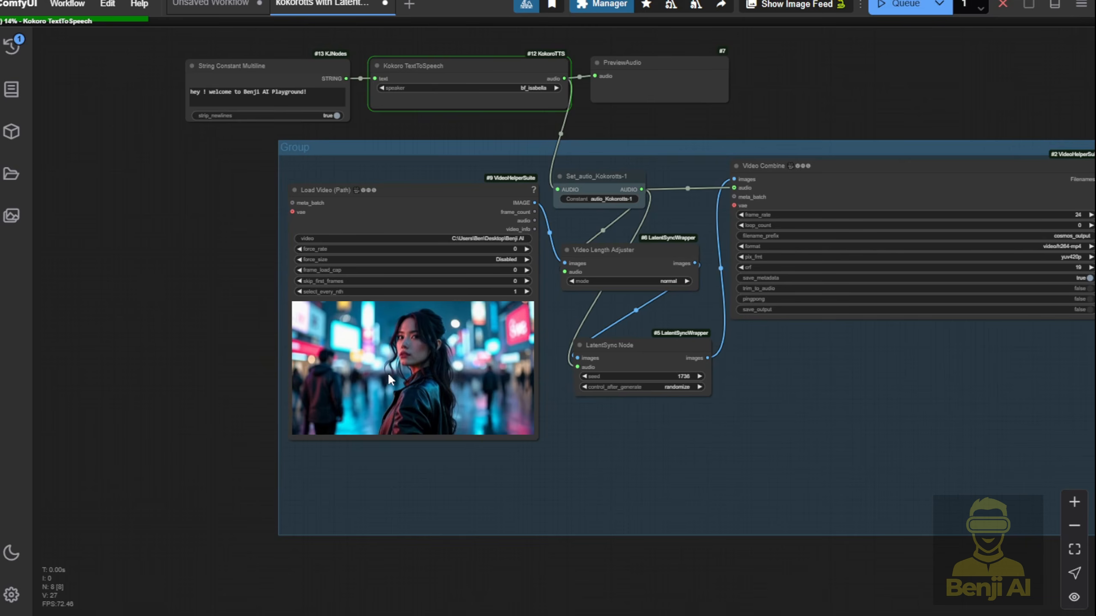
{"action": "left_click_drag", "start_coordinate": [626, 130], "coordinate": [649, 287]}
{"action": "scroll", "coordinate": [385, 286], "scroll_direction": "up", "scroll_amount": 3}
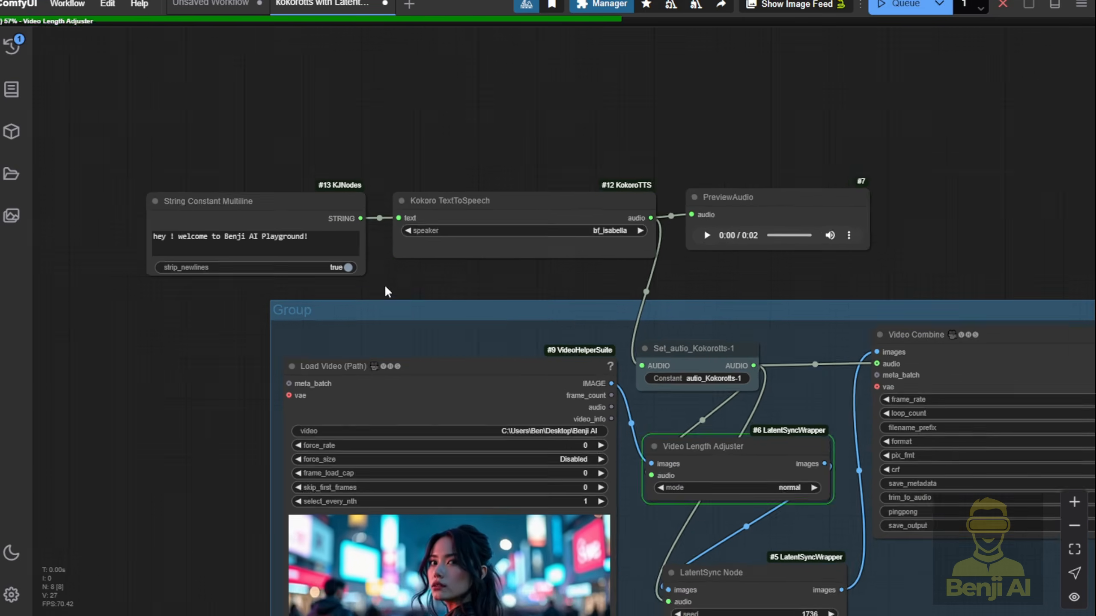
{"action": "scroll", "coordinate": [385, 291], "scroll_direction": "up", "scroll_amount": 1}
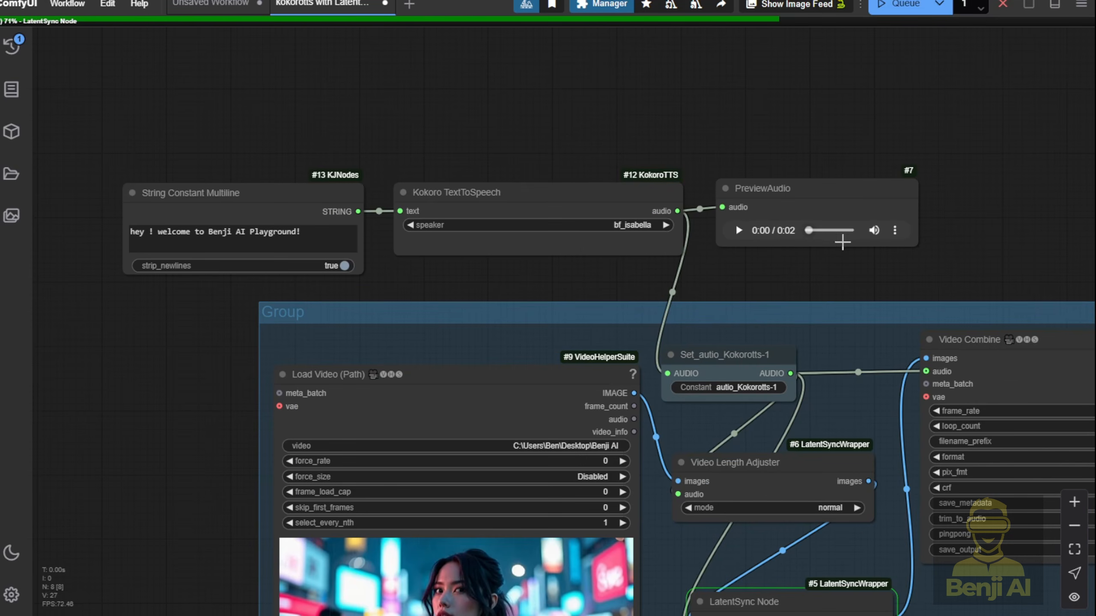
Step: Examine the PreviewAudio player and the audio connections into the video group while the workflow runs
{"action": "left_click_drag", "start_coordinate": [843, 267], "coordinate": [723, 260]}
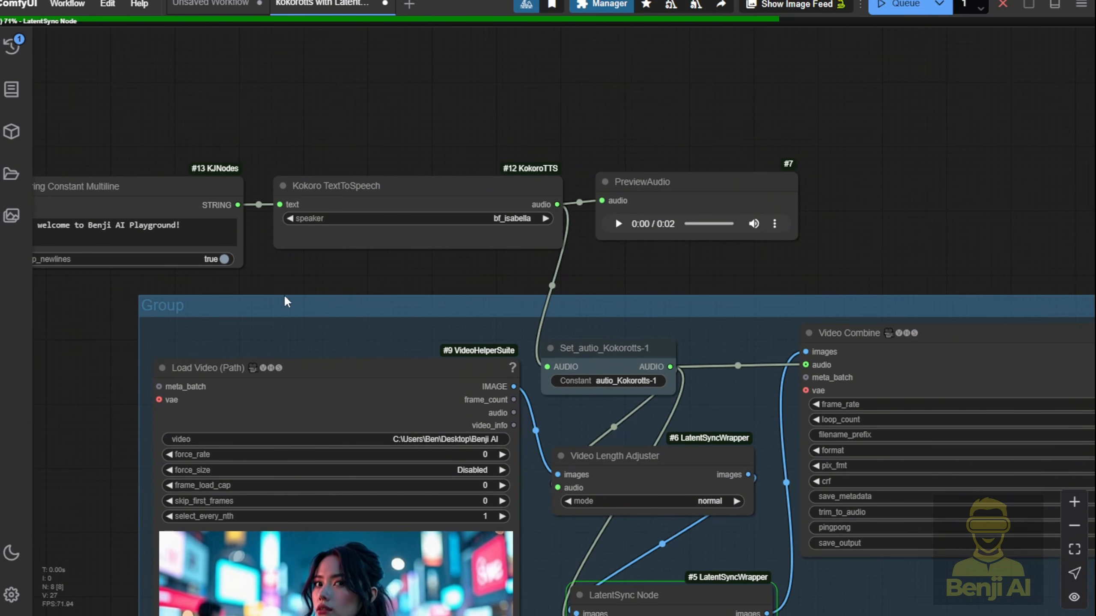
{"action": "scroll", "coordinate": [378, 300], "scroll_direction": "down", "scroll_amount": 2}
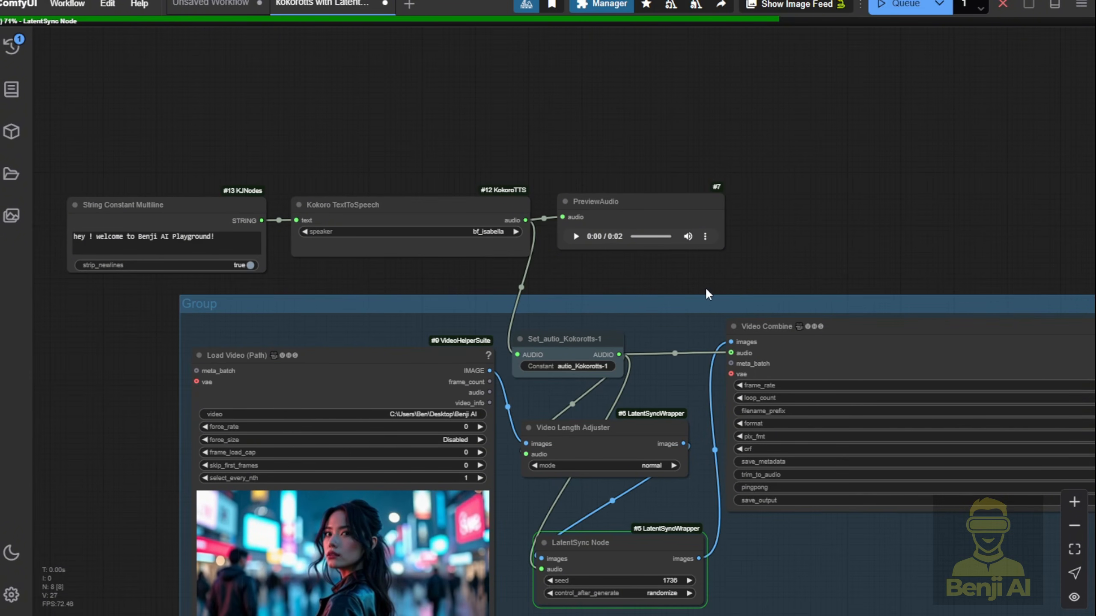
{"action": "left_click_drag", "start_coordinate": [741, 272], "coordinate": [725, 112]}
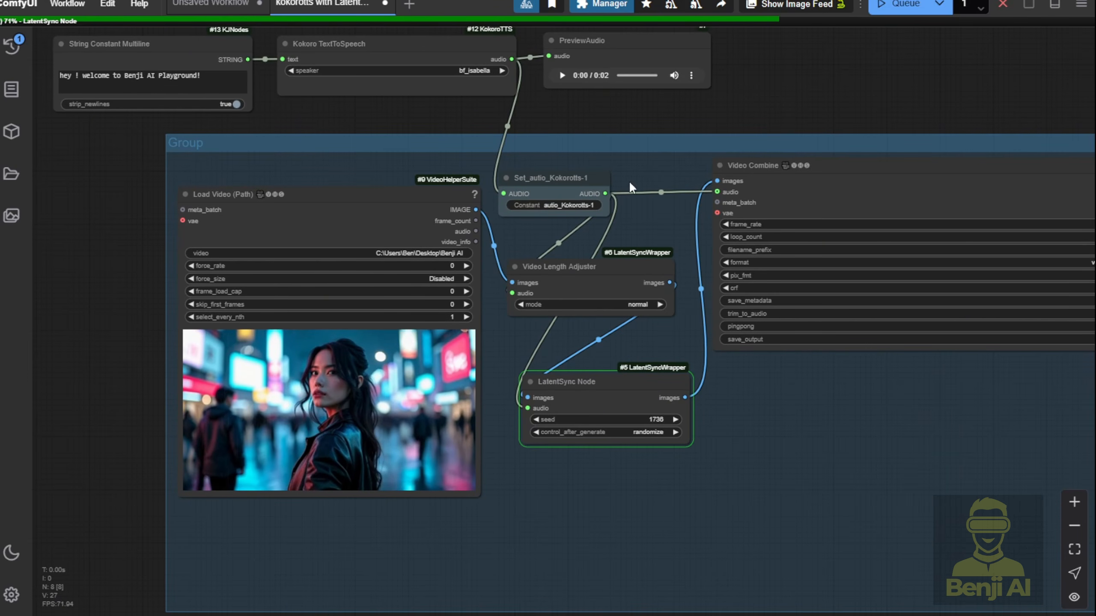
{"action": "left_click_drag", "start_coordinate": [615, 102], "coordinate": [567, 165]}
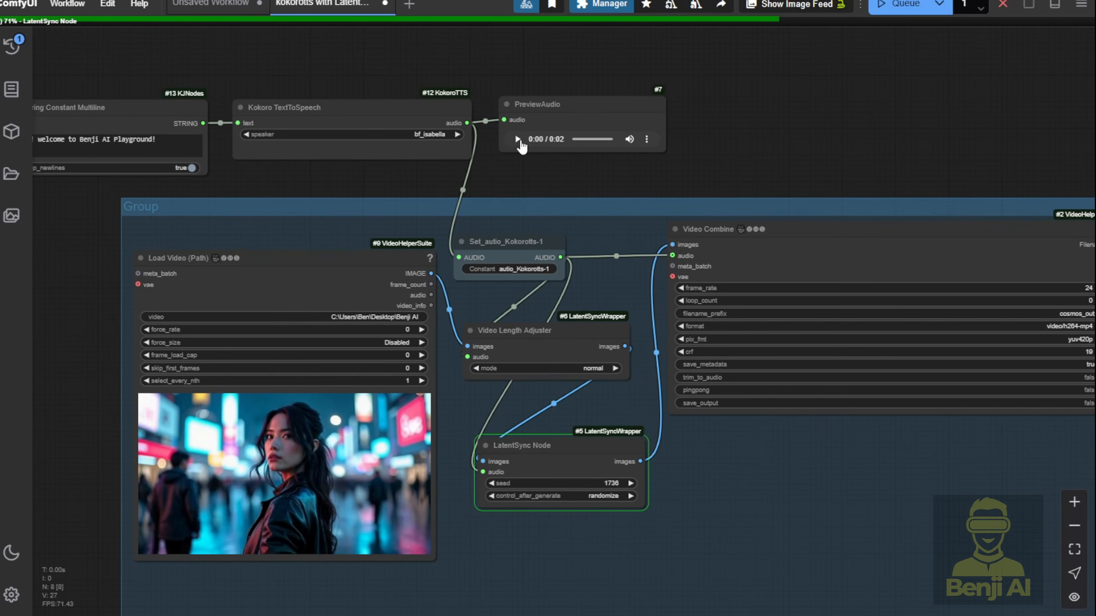
{"action": "left_click", "coordinate": [577, 106]}
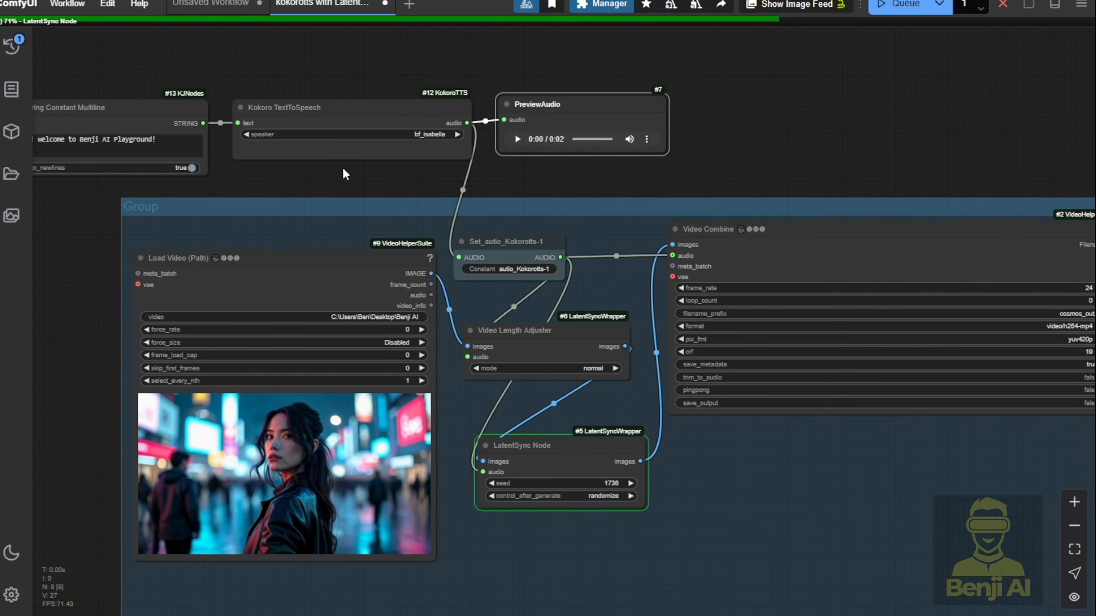
{"action": "left_click_drag", "start_coordinate": [344, 170], "coordinate": [414, 238]}
{"action": "scroll", "coordinate": [297, 208], "scroll_direction": "up", "scroll_amount": 3}
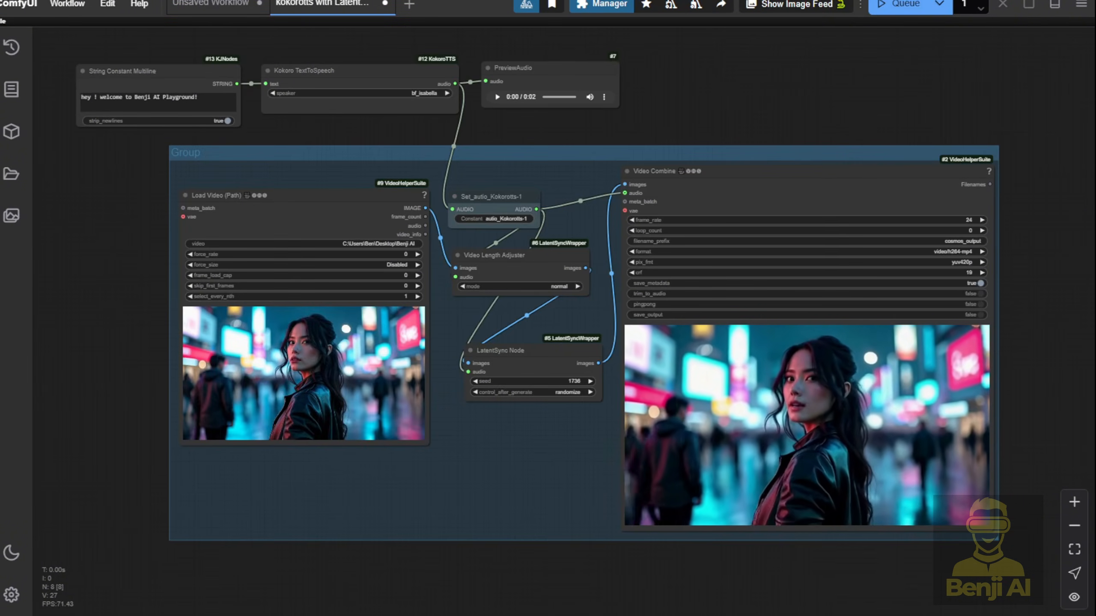
Step: Examine the generated video in Video Combine and the LatentSync Node with its image and audio links
{"action": "scroll", "coordinate": [407, 524], "scroll_direction": "up", "scroll_amount": 3}
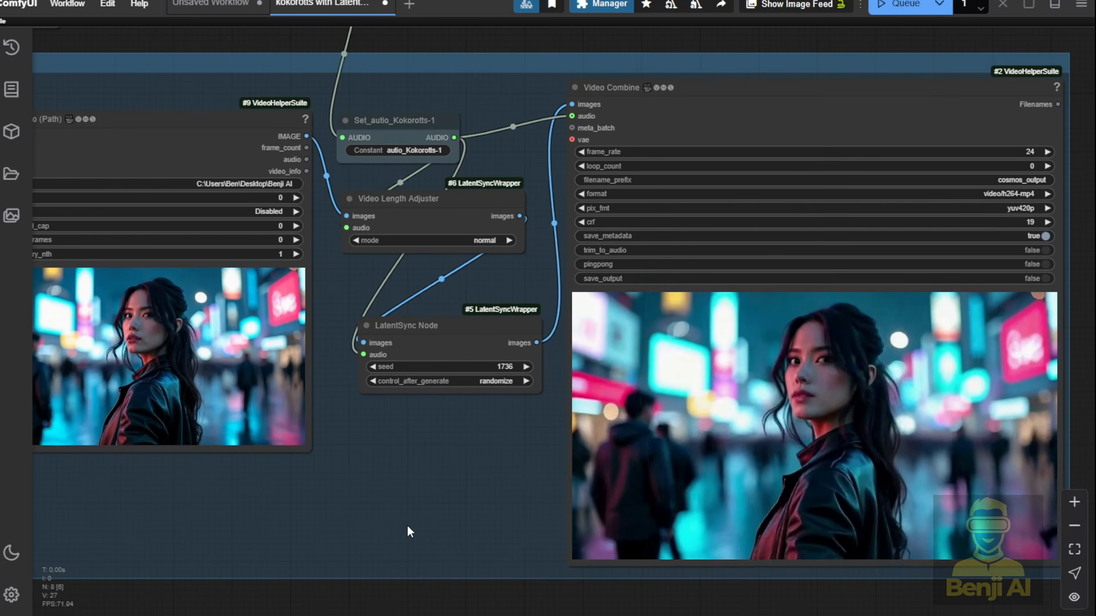
{"action": "left_click_drag", "start_coordinate": [386, 513], "coordinate": [295, 506]}
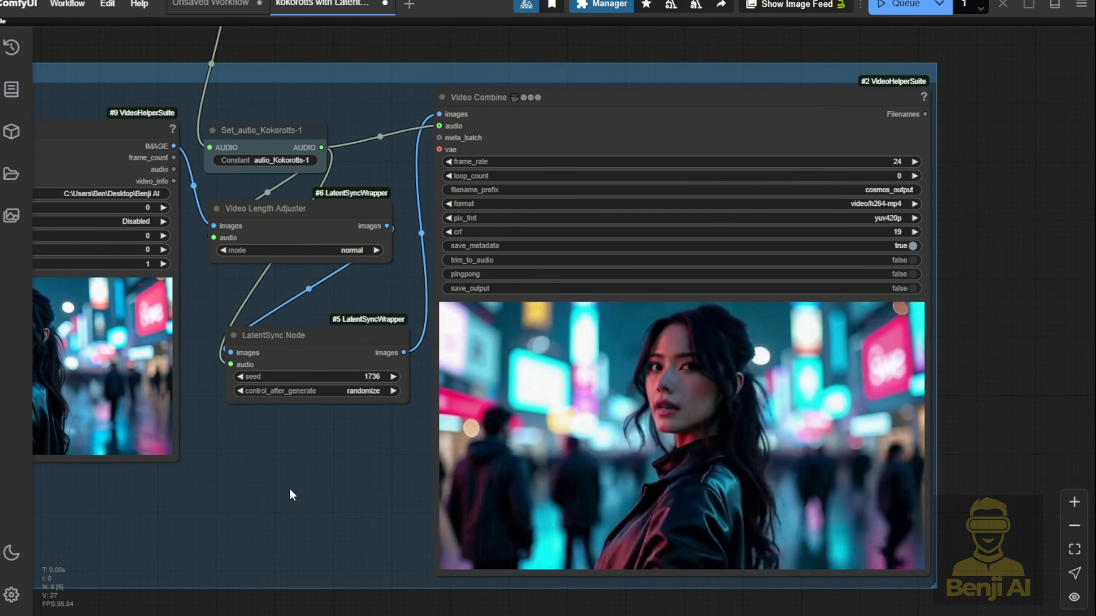
{"action": "scroll", "coordinate": [289, 488], "scroll_direction": "down", "scroll_amount": 1}
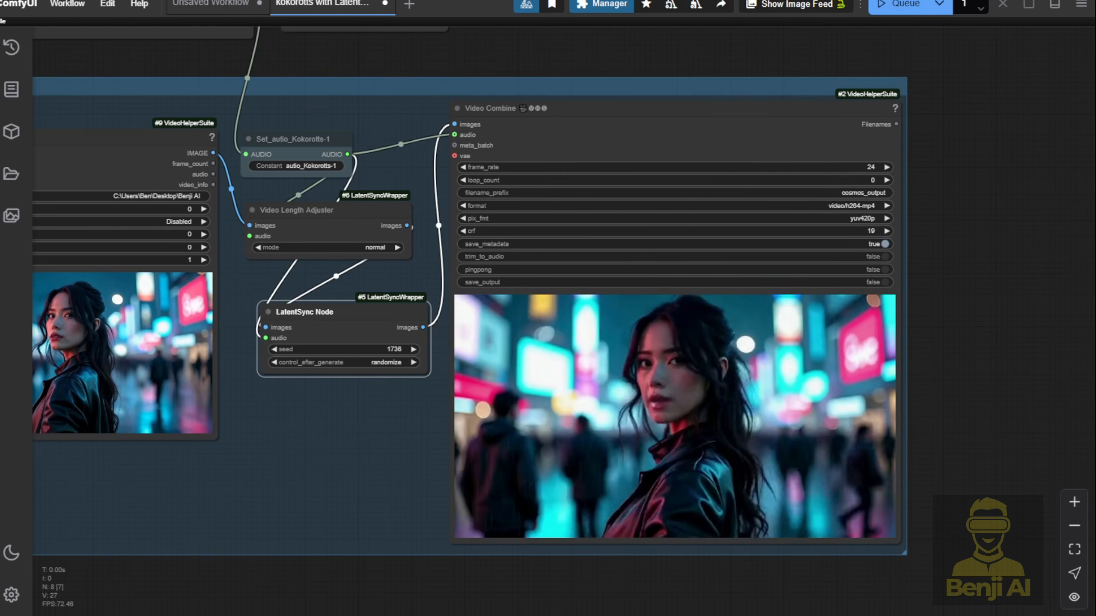
{"action": "scroll", "coordinate": [333, 512], "scroll_direction": "down", "scroll_amount": 2}
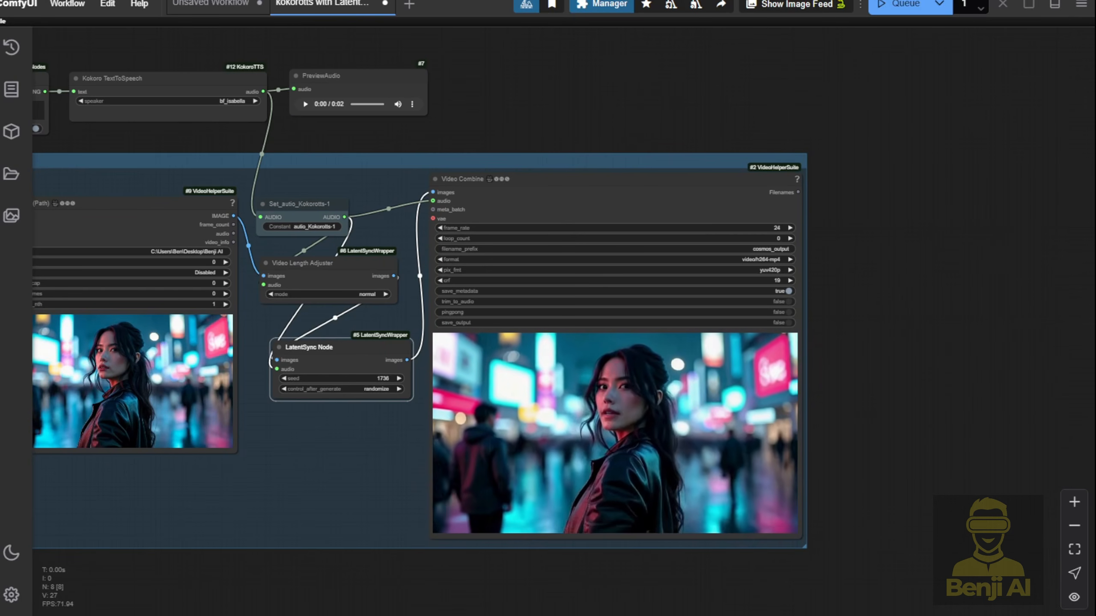
{"action": "left_click_drag", "start_coordinate": [364, 471], "coordinate": [423, 504]}
{"action": "scroll", "coordinate": [424, 505], "scroll_direction": "up", "scroll_amount": 2}
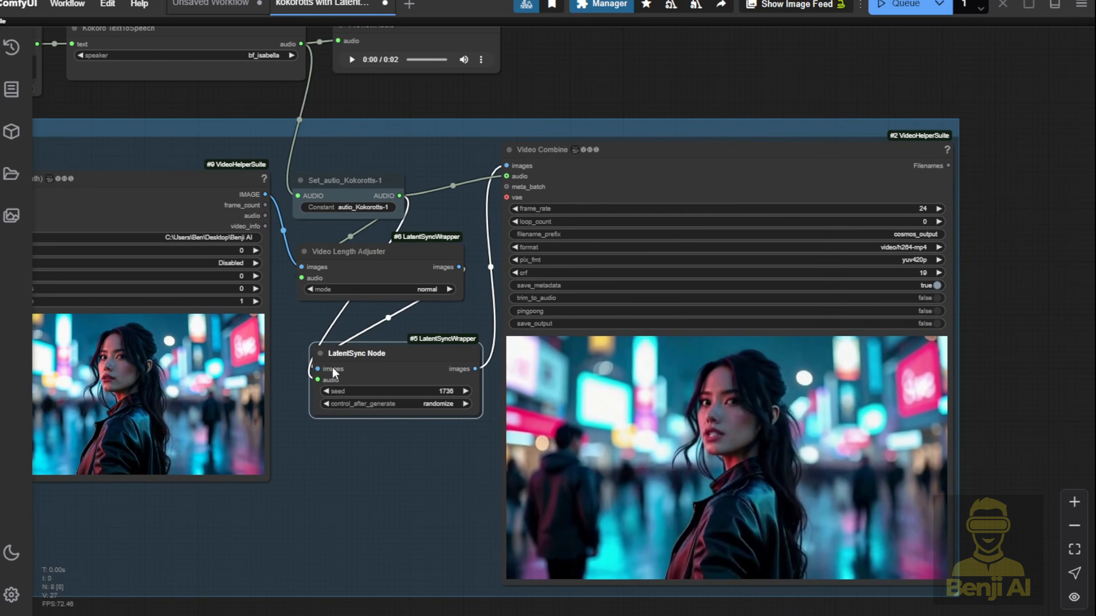
{"action": "scroll", "coordinate": [351, 339], "scroll_direction": "up", "scroll_amount": 2}
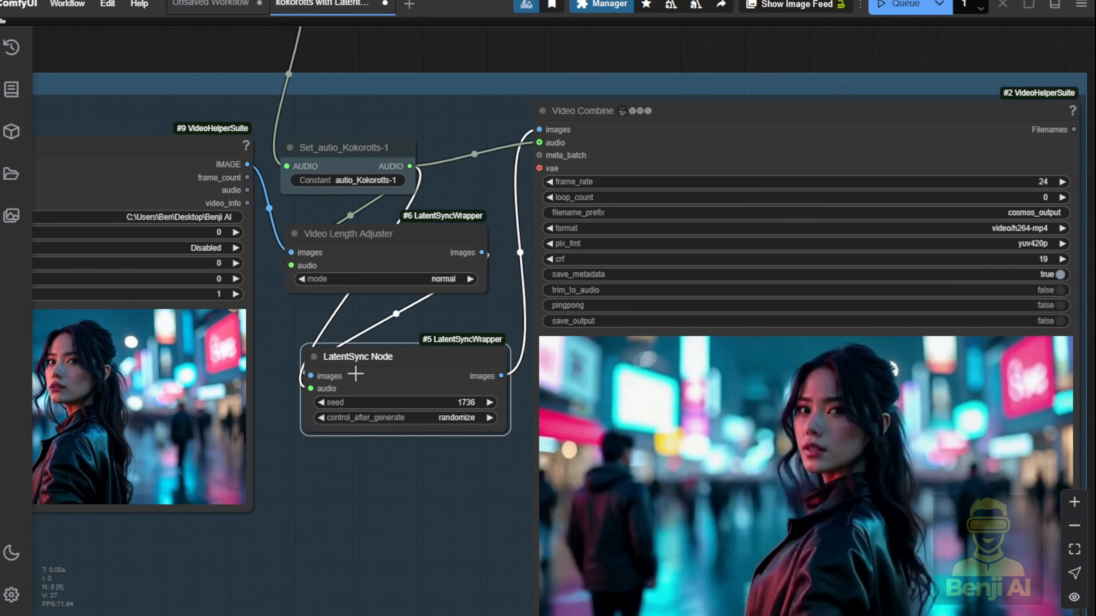
{"action": "left_click_drag", "start_coordinate": [404, 360], "coordinate": [408, 353]}
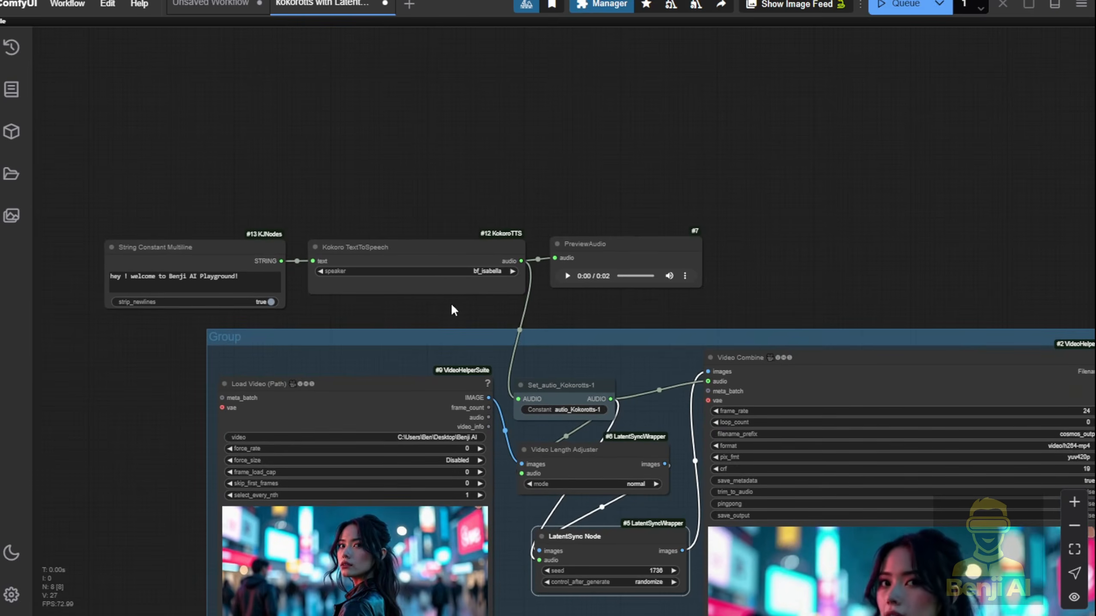
Step: Set the nodes of the video group to Never and move the group down, away from the text-to-speech nodes
{"action": "right_click", "coordinate": [565, 372]}
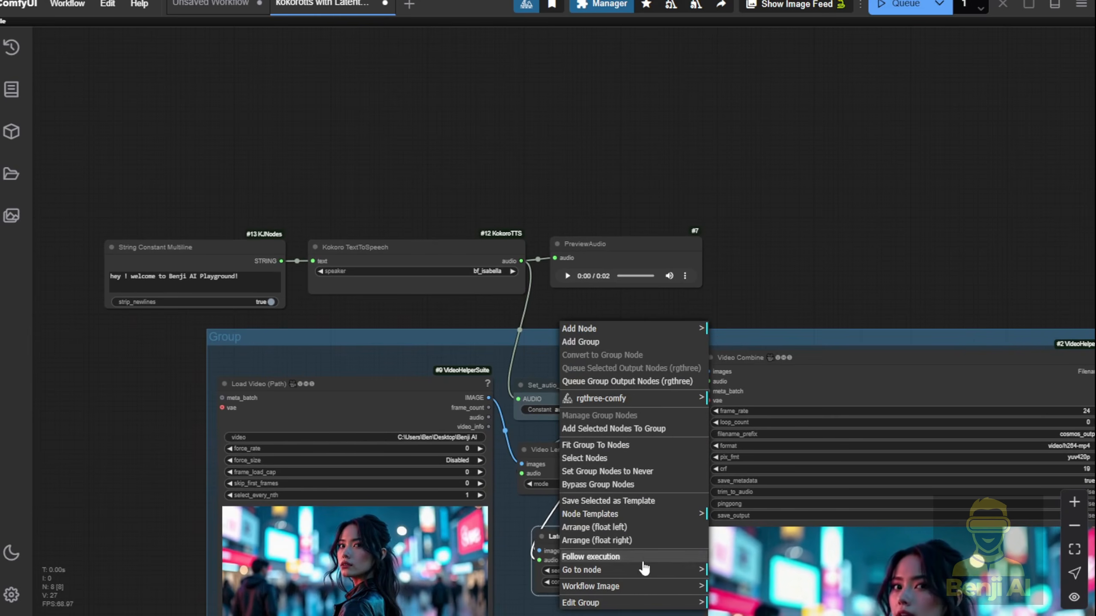
{"action": "left_click", "coordinate": [650, 472]}
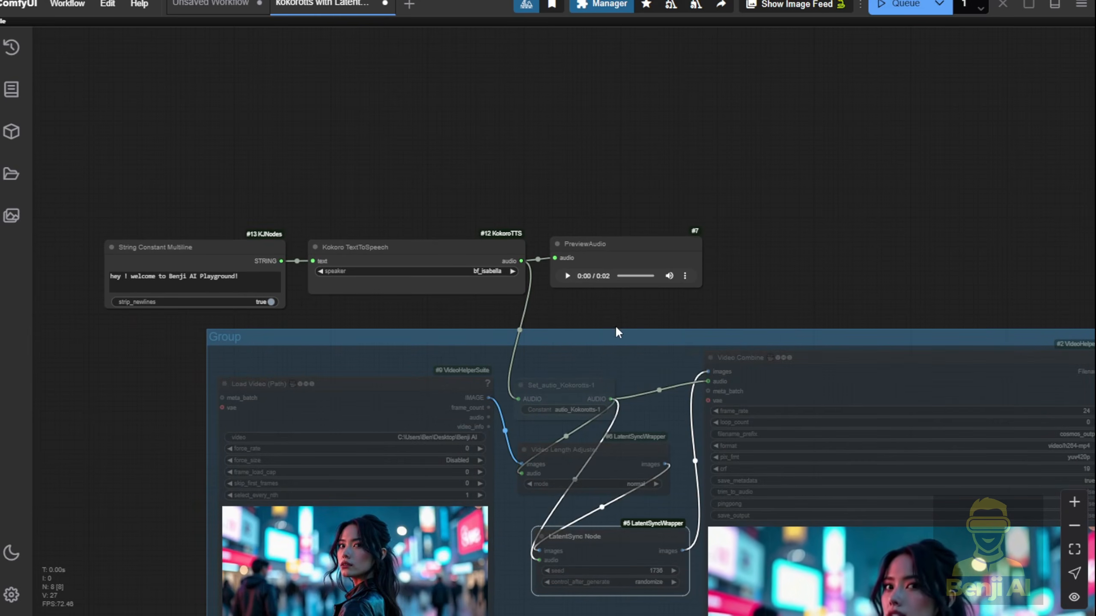
{"action": "left_click_drag", "start_coordinate": [614, 227], "coordinate": [660, 372]}
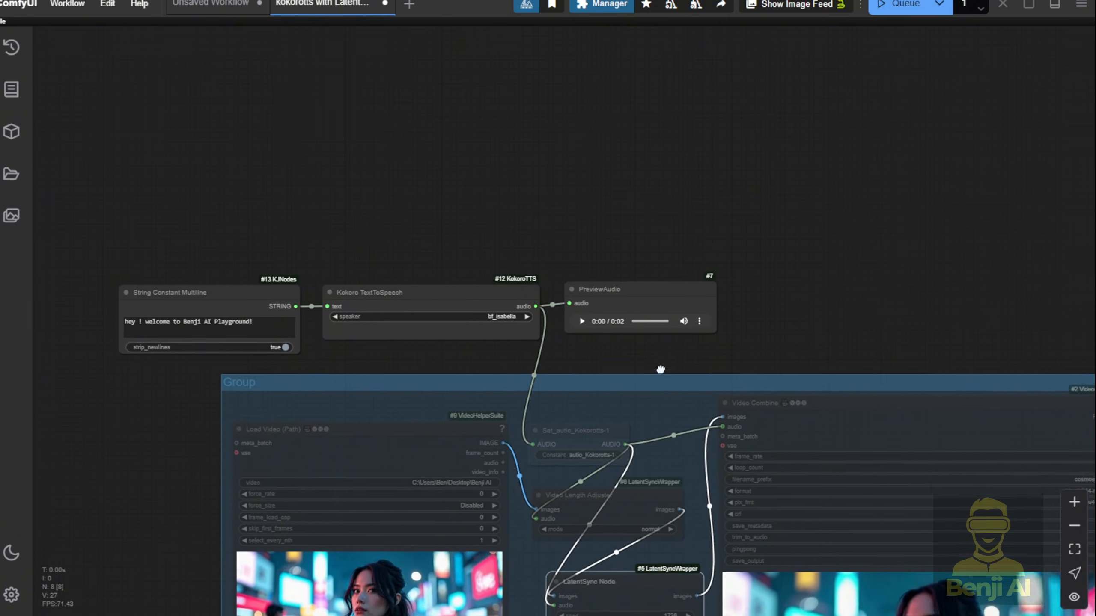
{"action": "scroll", "coordinate": [460, 311], "scroll_direction": "up", "scroll_amount": 6}
{"action": "scroll", "coordinate": [395, 379], "scroll_direction": "down", "scroll_amount": 4}
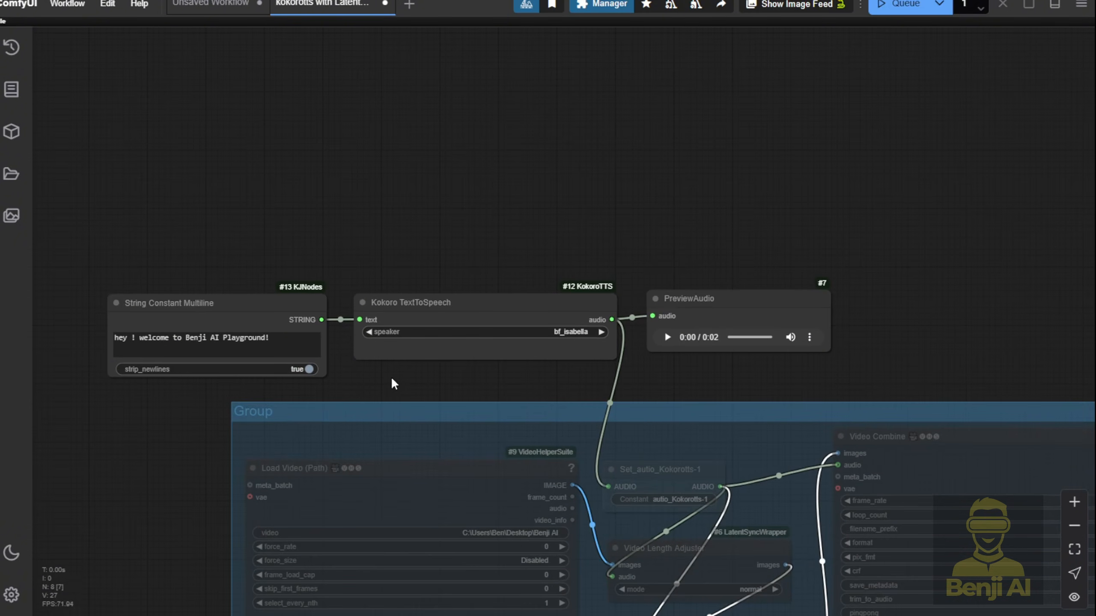
{"action": "left_click_drag", "start_coordinate": [367, 418], "coordinate": [358, 476]}
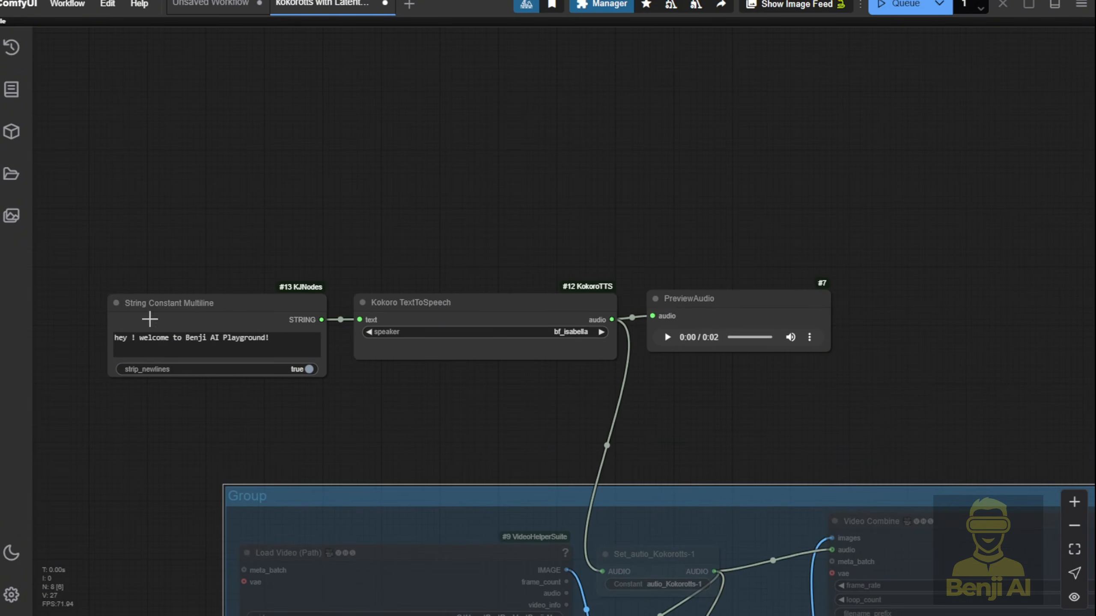
Step: Review the available speakers in the Kokoro TextToSpeech node
{"action": "left_click", "coordinate": [574, 241]}
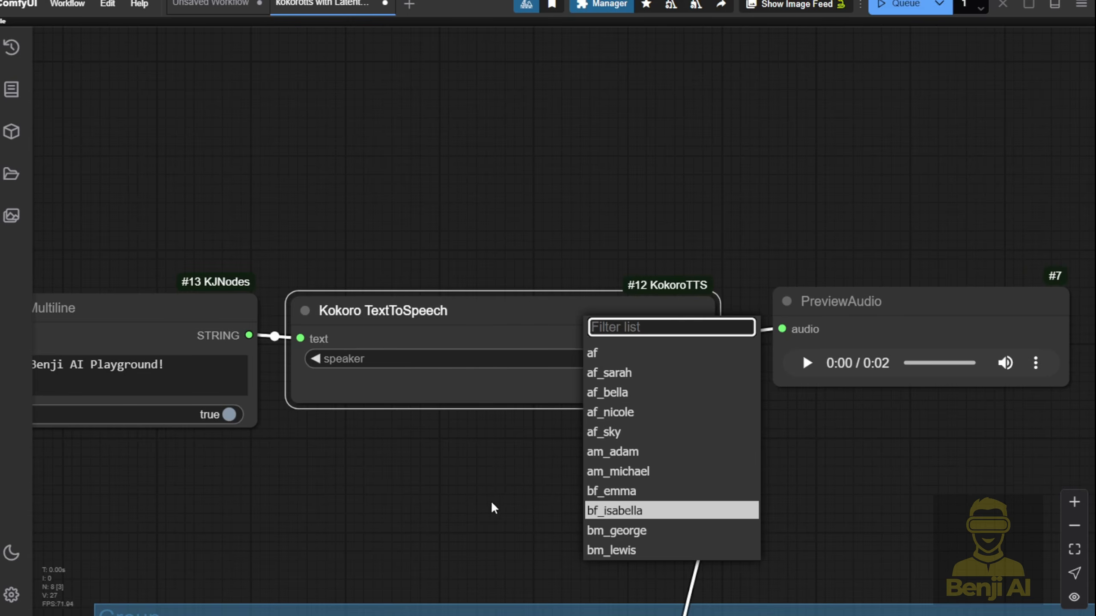
{"action": "left_click", "coordinate": [493, 504]}
{"action": "scroll", "coordinate": [450, 500], "scroll_direction": "down", "scroll_amount": 3}
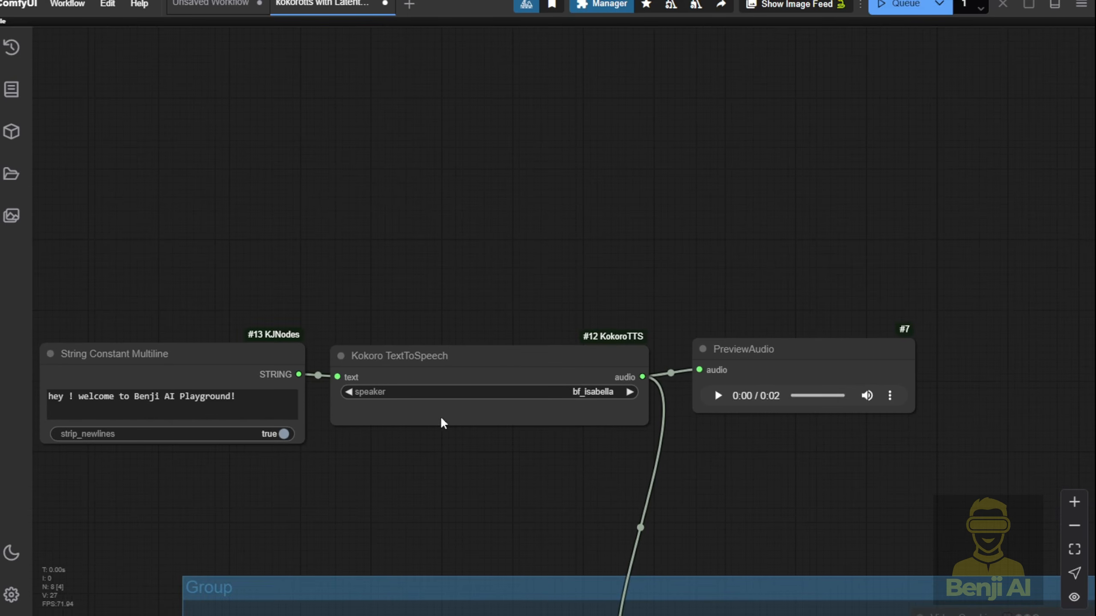
Step: Enlarge the String Constant Multiline node and replace its text with the DeepSeek comedy speech beginning "Ladies and gentlemen, let's talk about adulting"
{"action": "left_click_drag", "start_coordinate": [367, 496], "coordinate": [472, 256]}
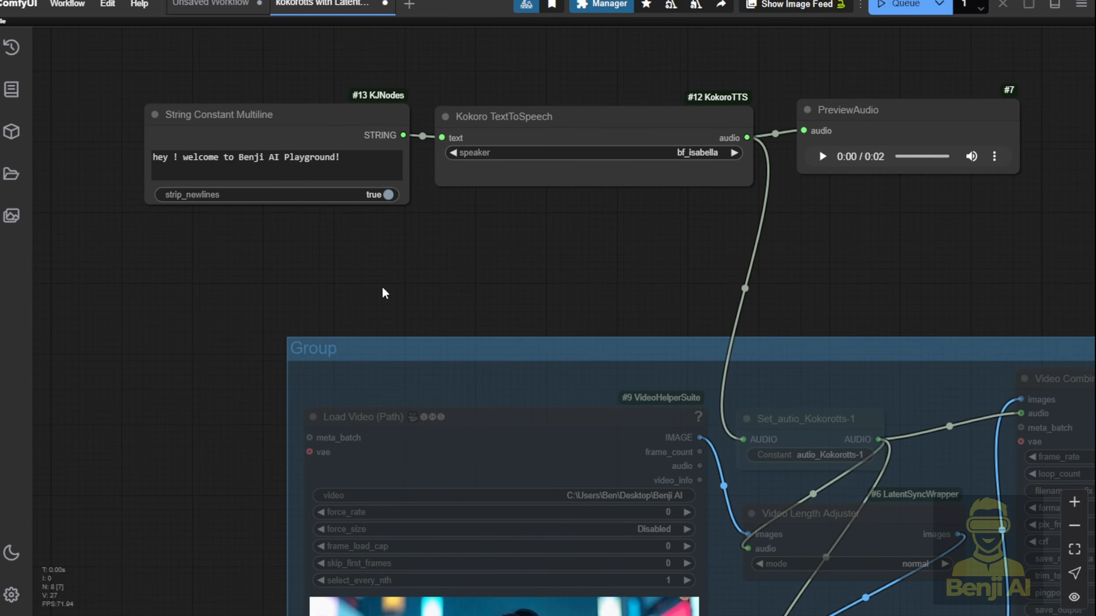
{"action": "left_click_drag", "start_coordinate": [402, 201], "coordinate": [409, 313]}
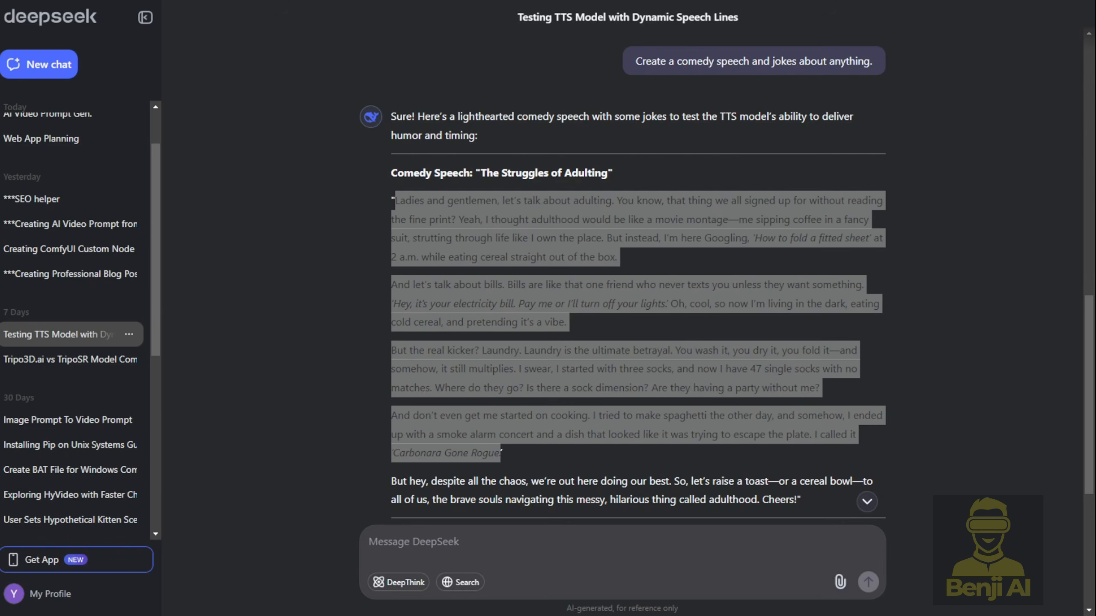
{"action": "left_click", "coordinate": [681, 289]}
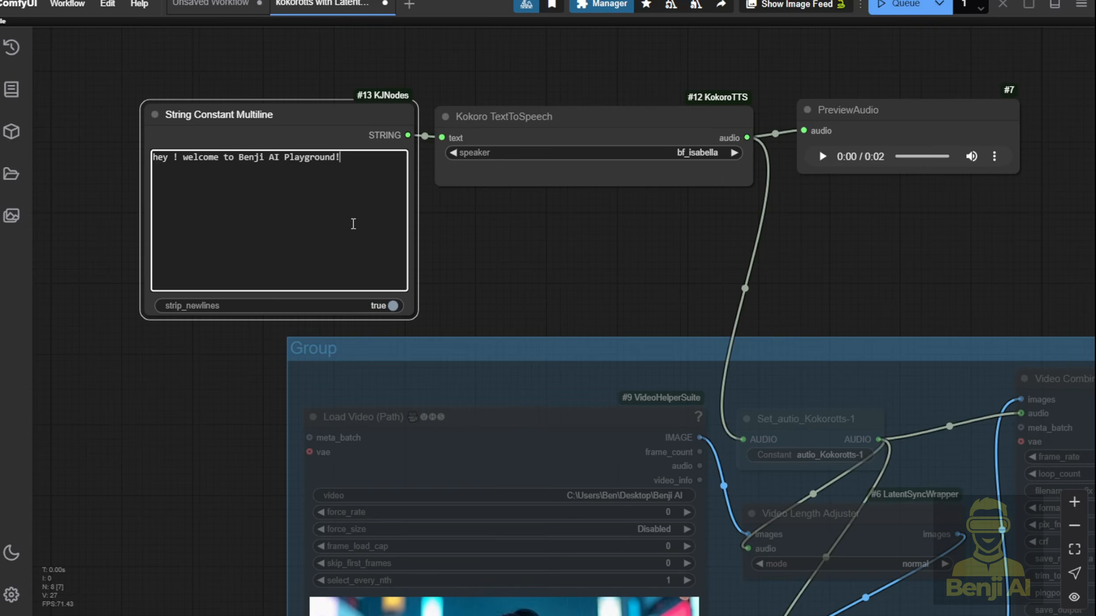
{"action": "key", "text": "ctrl+a"}
{"action": "key", "text": "ctrl+v"}
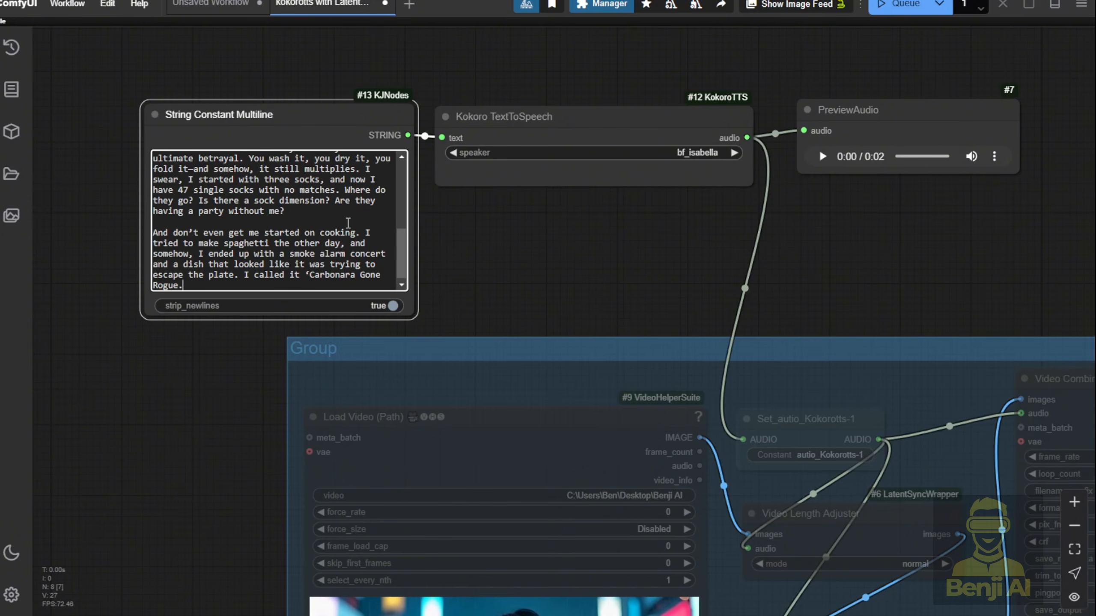
{"action": "scroll", "coordinate": [324, 232], "scroll_direction": "up", "scroll_amount": 10}
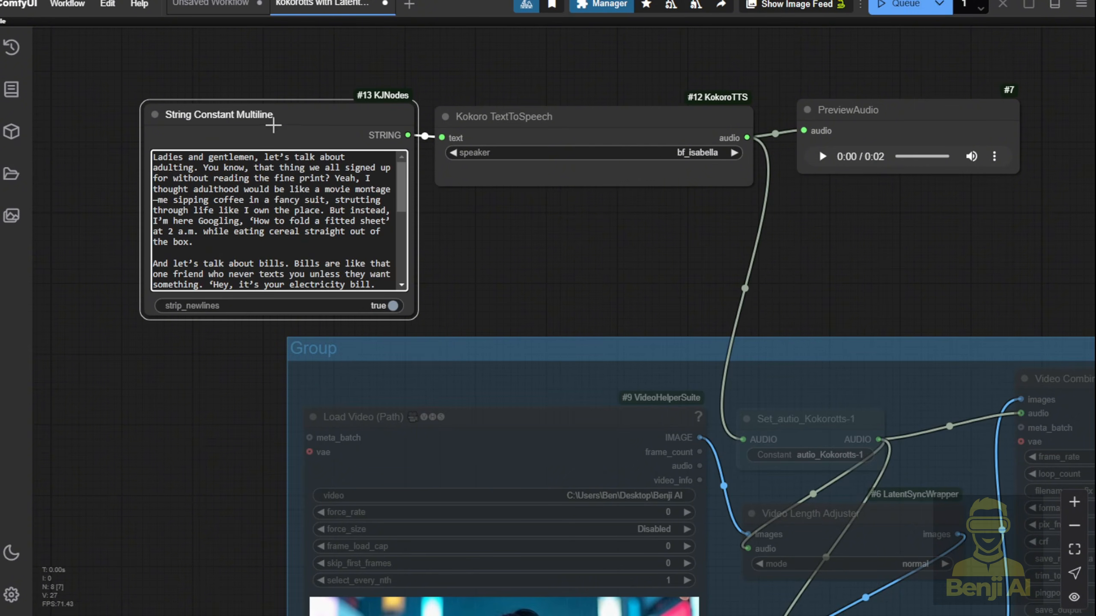
{"action": "scroll", "coordinate": [295, 78], "scroll_direction": "down", "scroll_amount": 3}
{"action": "left_click_drag", "start_coordinate": [294, 78], "coordinate": [446, 183]}
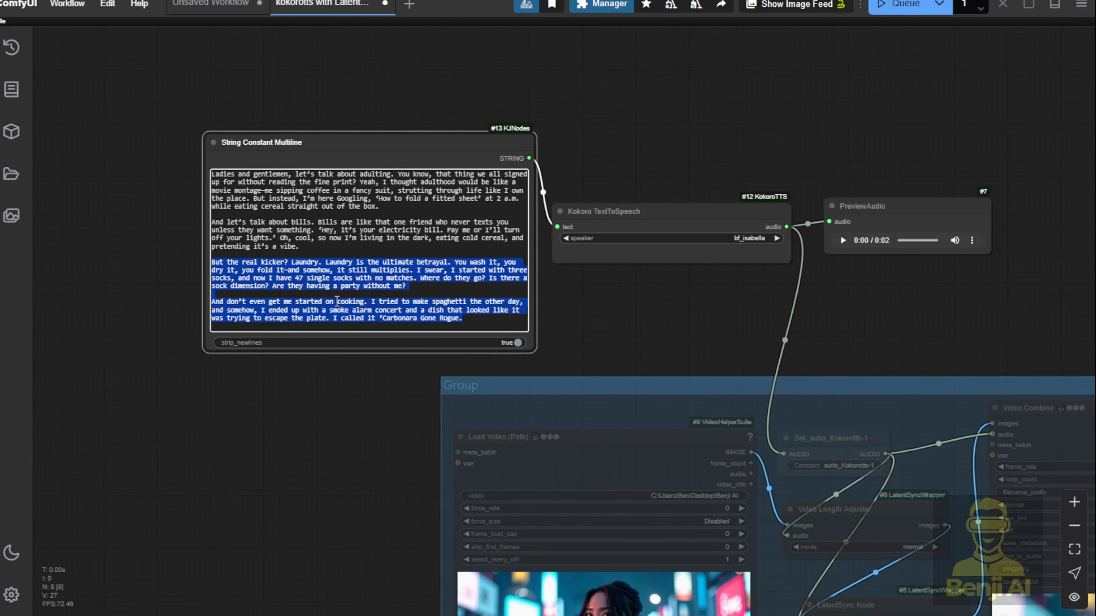
{"action": "key", "text": "BackSpace"}
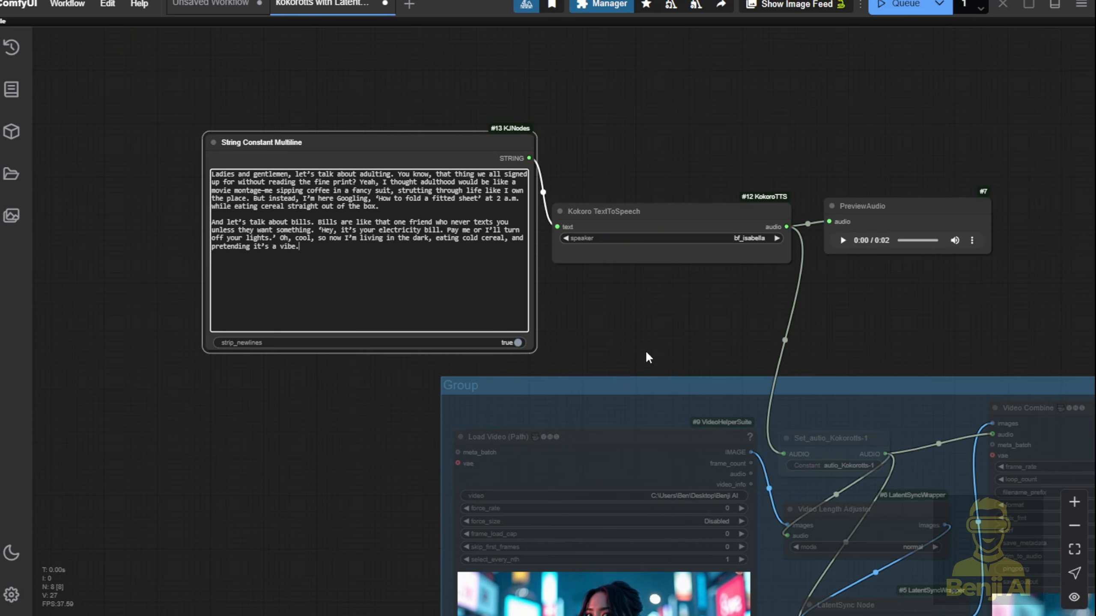
{"action": "key", "text": "Return"}
{"action": "key", "text": "Return"}
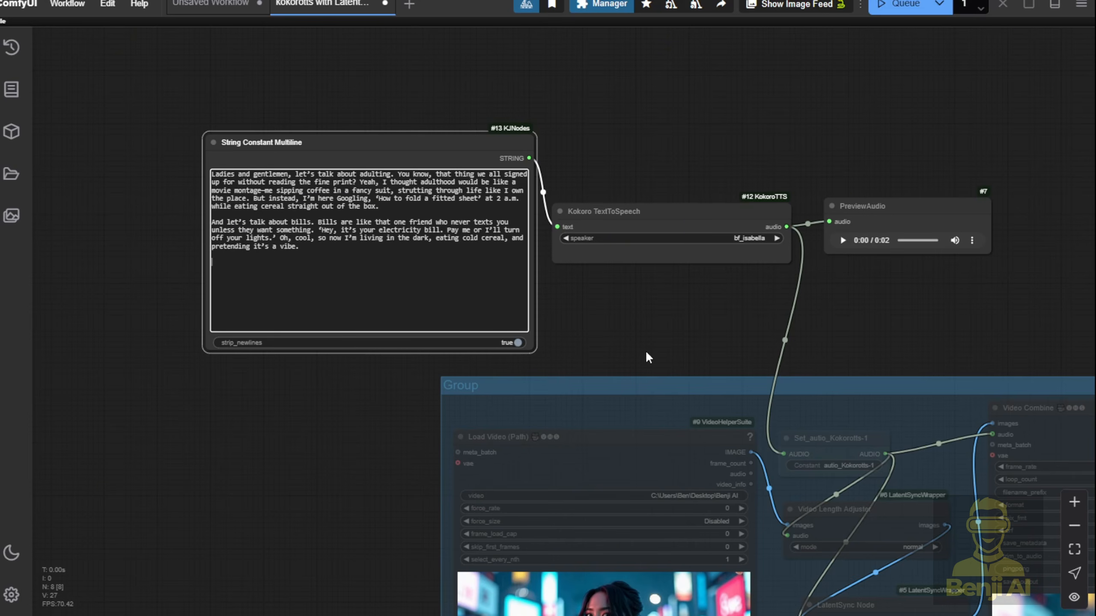
{"action": "type", "text": "But the real kicker? Laundry. Laundry is the ultimate betrayal. You wash it, you dry it, you fold it—and somehow, it still multiplies. I swear, I started with three socks, and now I have 47 single socks with no matches. Where do they go? Is there a sock dimension? Are they having a party without me?  And don’t even get me started on cooking. I tried to make spaghetti the other day, and somehow, I ended up with a smoke alarm concert and a dish that looked like it was trying to escape the plate. I called it ‘Carbonara Gone Rogue.’"}
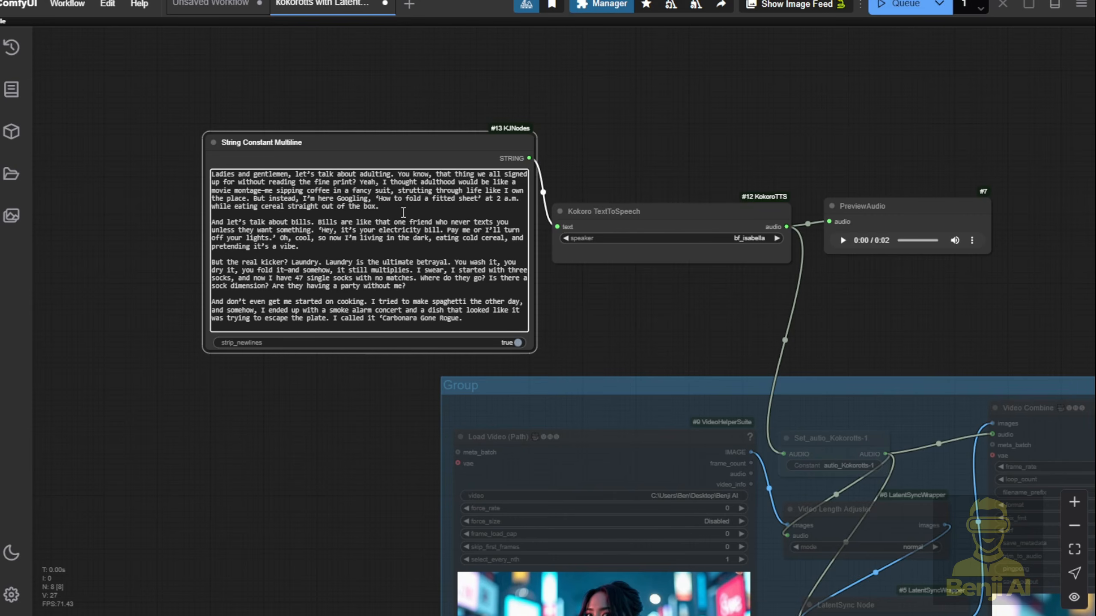
Step: Set the Kokoro TextToSpeech speaker to am_adam and queue the workflow to generate the comedy speech audio
{"action": "left_click", "coordinate": [703, 331]}
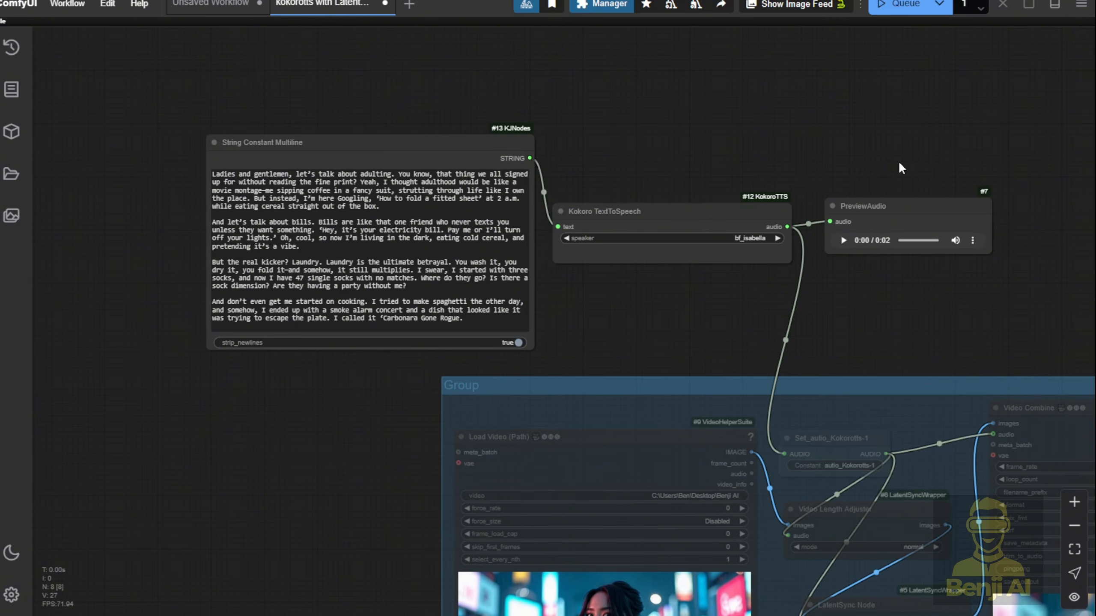
{"action": "left_click", "coordinate": [734, 240]}
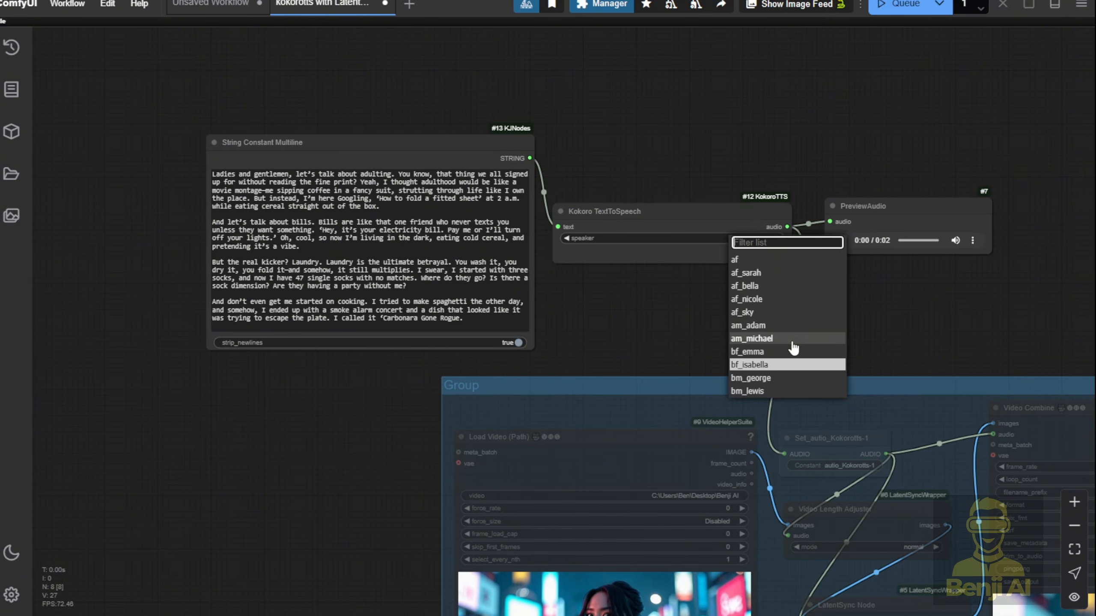
{"action": "left_click", "coordinate": [748, 326]}
{"action": "left_click", "coordinate": [904, 5]}
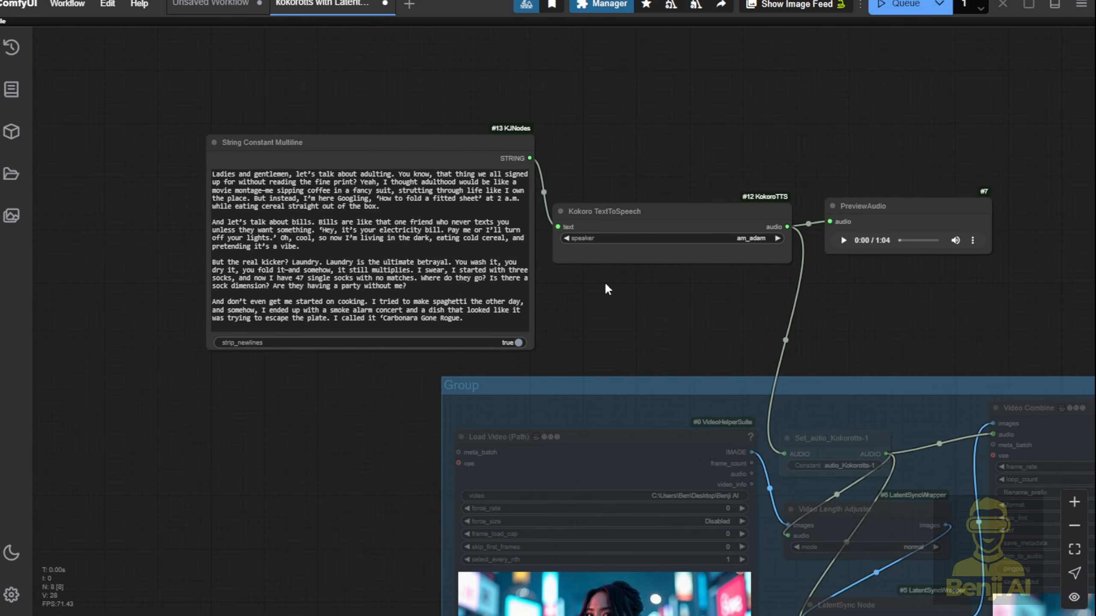
Step: Place the PreviewAudio node beneath the Kokoro TextToSpeech node and widen it to nearly that node's width
{"action": "left_click_drag", "start_coordinate": [644, 322], "coordinate": [623, 381]}
{"action": "scroll", "coordinate": [520, 375], "scroll_direction": "up", "scroll_amount": 3}
{"action": "scroll", "coordinate": [520, 379], "scroll_direction": "down", "scroll_amount": 1}
{"action": "left_click_drag", "start_coordinate": [633, 448], "coordinate": [553, 585]}
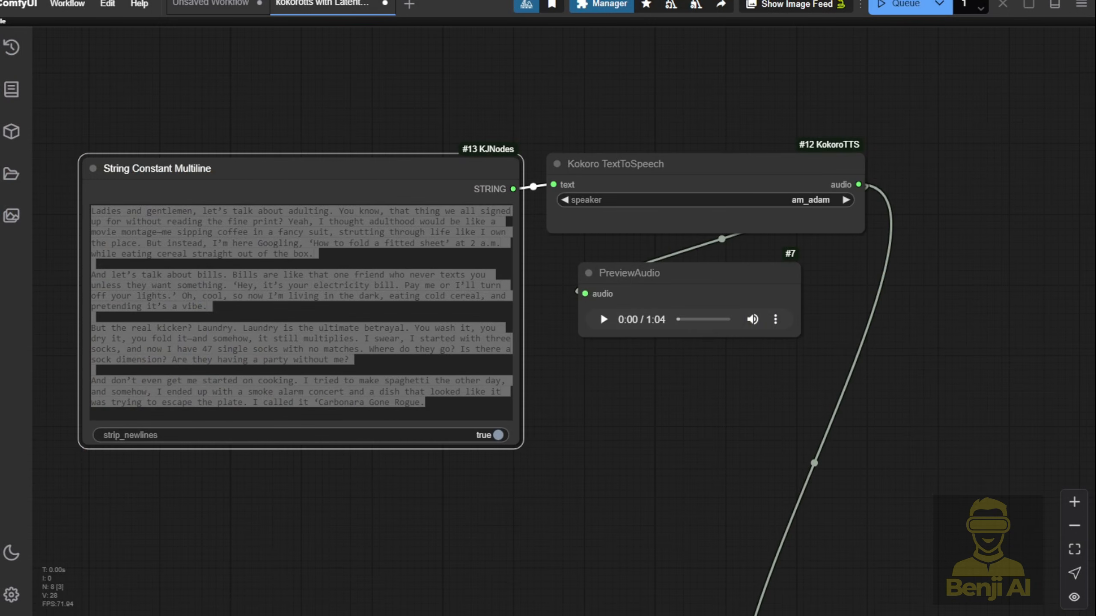
{"action": "left_click_drag", "start_coordinate": [600, 311], "coordinate": [470, 327]}
{"action": "left_click_drag", "start_coordinate": [670, 351], "coordinate": [729, 344]}
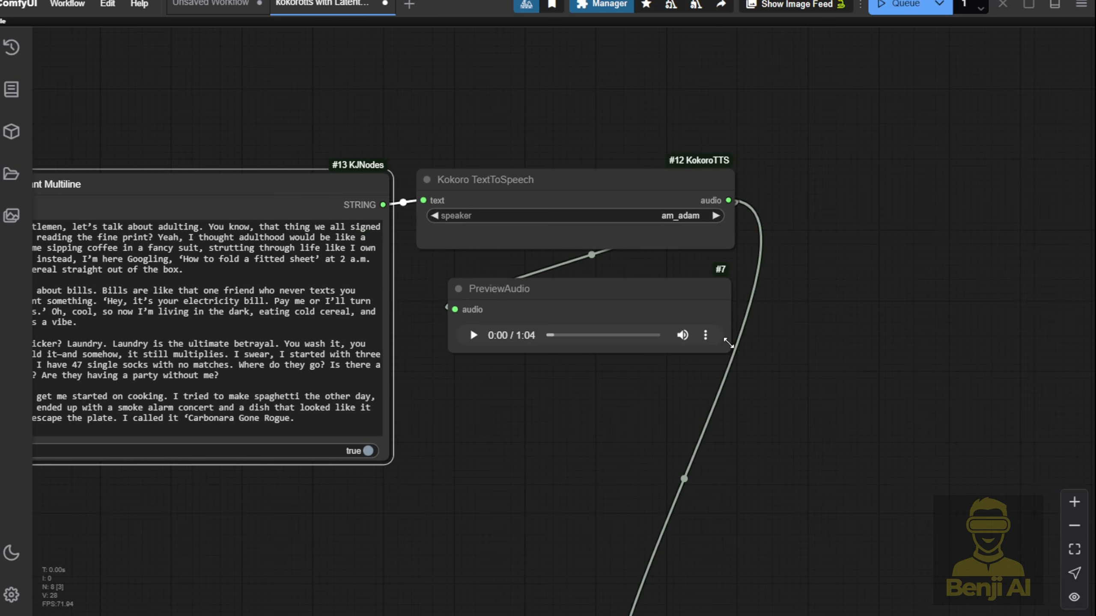
{"action": "left_click_drag", "start_coordinate": [595, 420], "coordinate": [687, 409]}
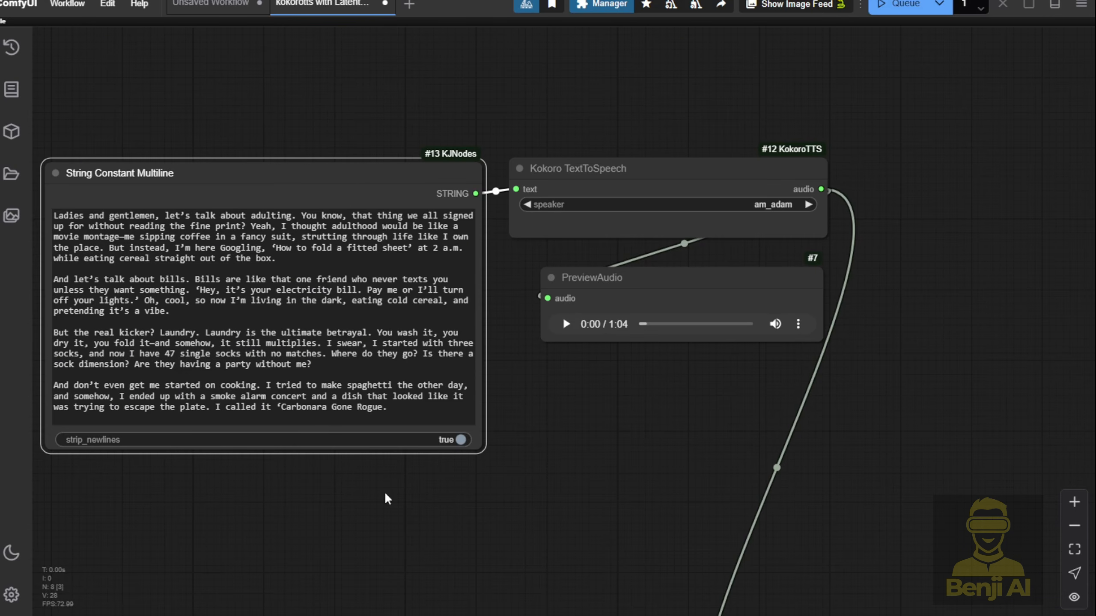
Step: Play the generated comedy speech in the PreviewAudio node through to the end
{"action": "left_click", "coordinate": [559, 333]}
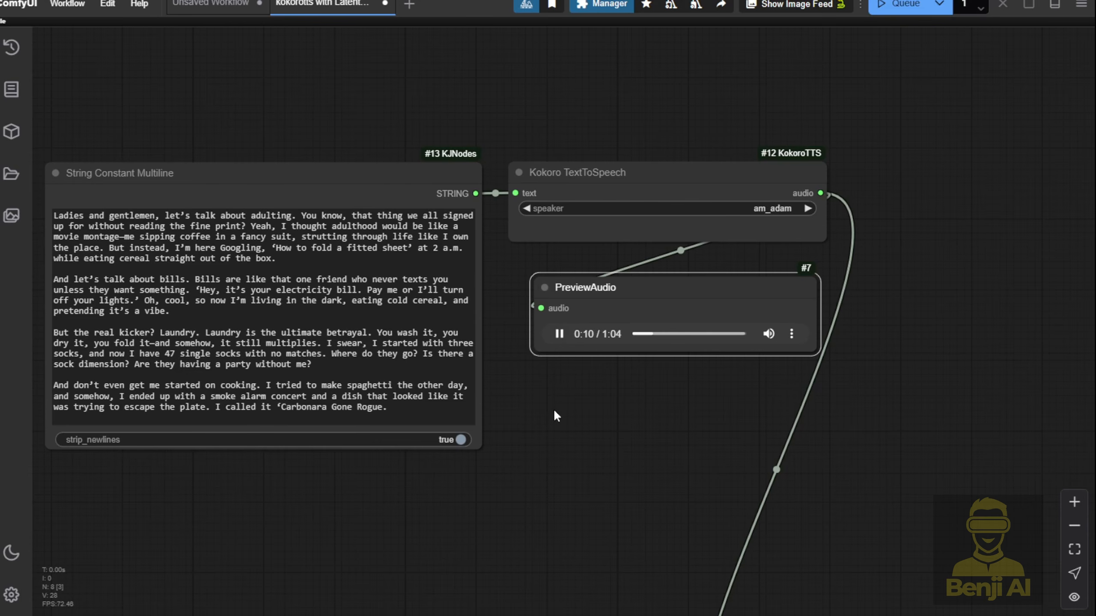
{"action": "left_click_drag", "start_coordinate": [544, 465], "coordinate": [651, 452]}
{"action": "scroll", "coordinate": [616, 460], "scroll_direction": "up", "scroll_amount": 1}
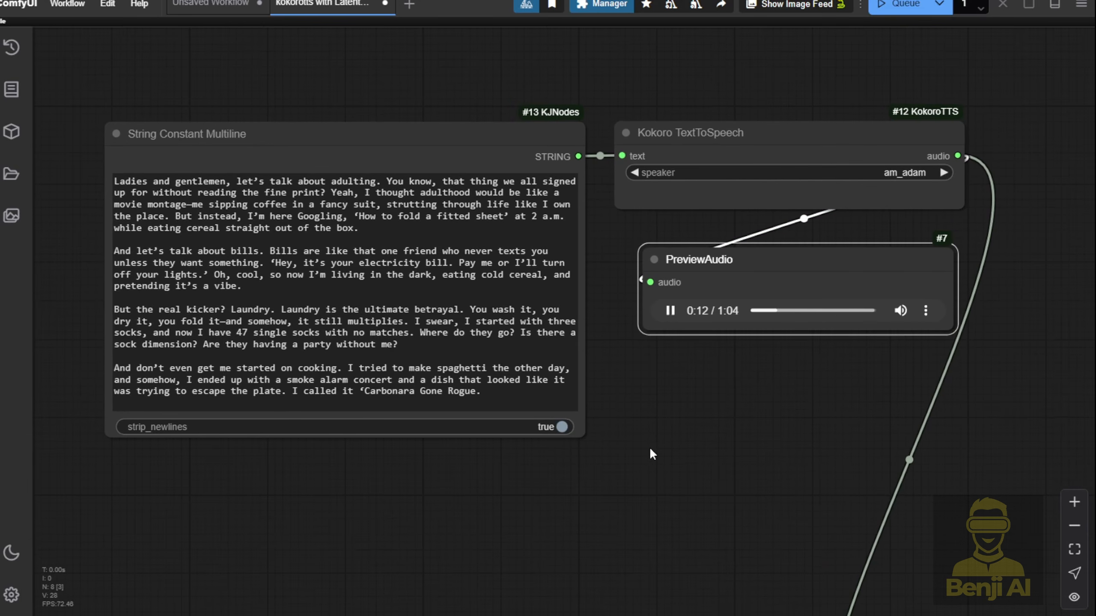
{"action": "scroll", "coordinate": [649, 447], "scroll_direction": "up", "scroll_amount": 1}
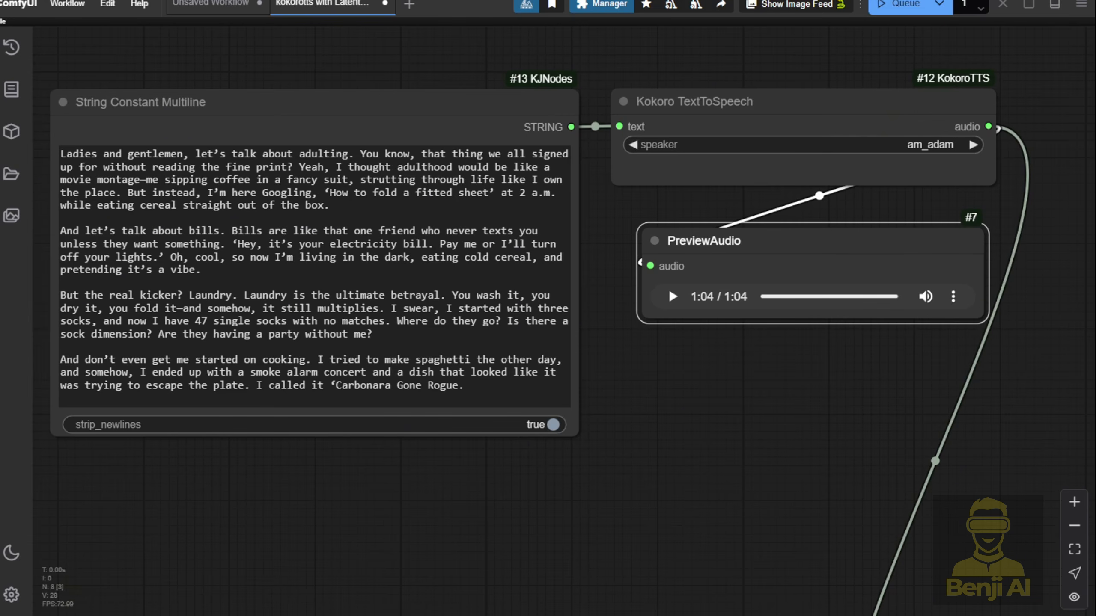
{"action": "left_click_drag", "start_coordinate": [707, 342], "coordinate": [587, 364]}
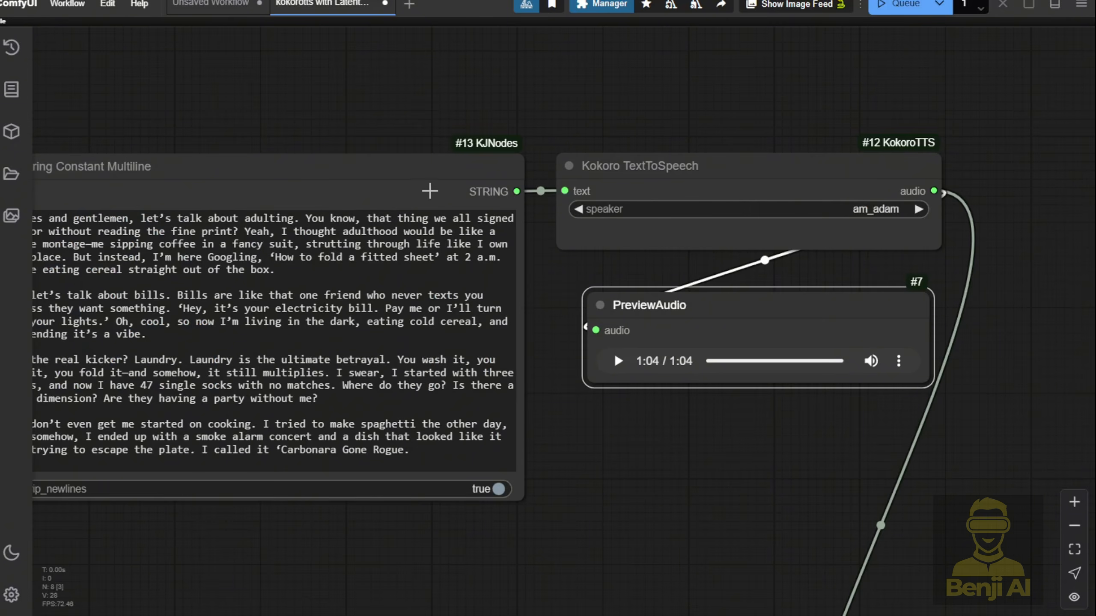
{"action": "scroll", "coordinate": [630, 497], "scroll_direction": "down", "scroll_amount": 2}
{"action": "left_click_drag", "start_coordinate": [632, 490], "coordinate": [666, 412]}
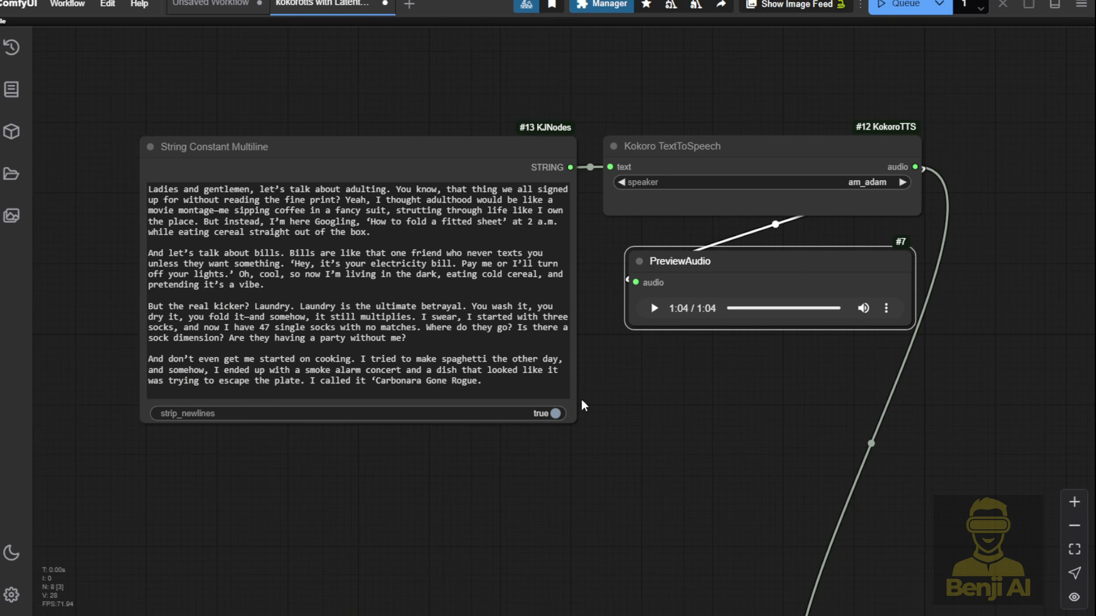
{"action": "left_click_drag", "start_coordinate": [668, 458], "coordinate": [641, 492]}
{"action": "scroll", "coordinate": [641, 492], "scroll_direction": "up", "scroll_amount": 2}
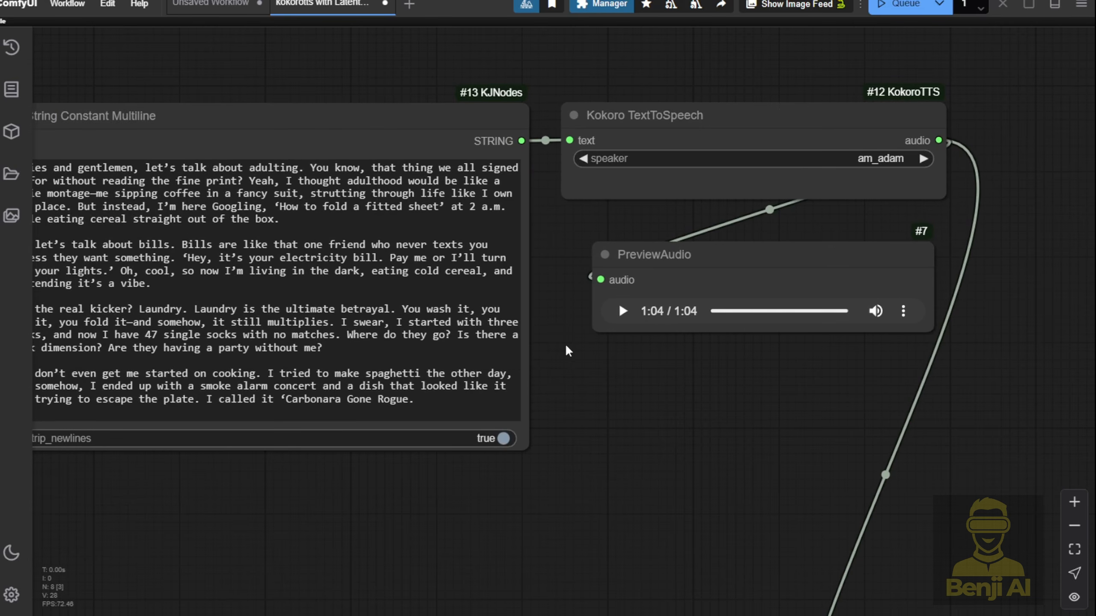
{"action": "scroll", "coordinate": [597, 427], "scroll_direction": "down", "scroll_amount": 2}
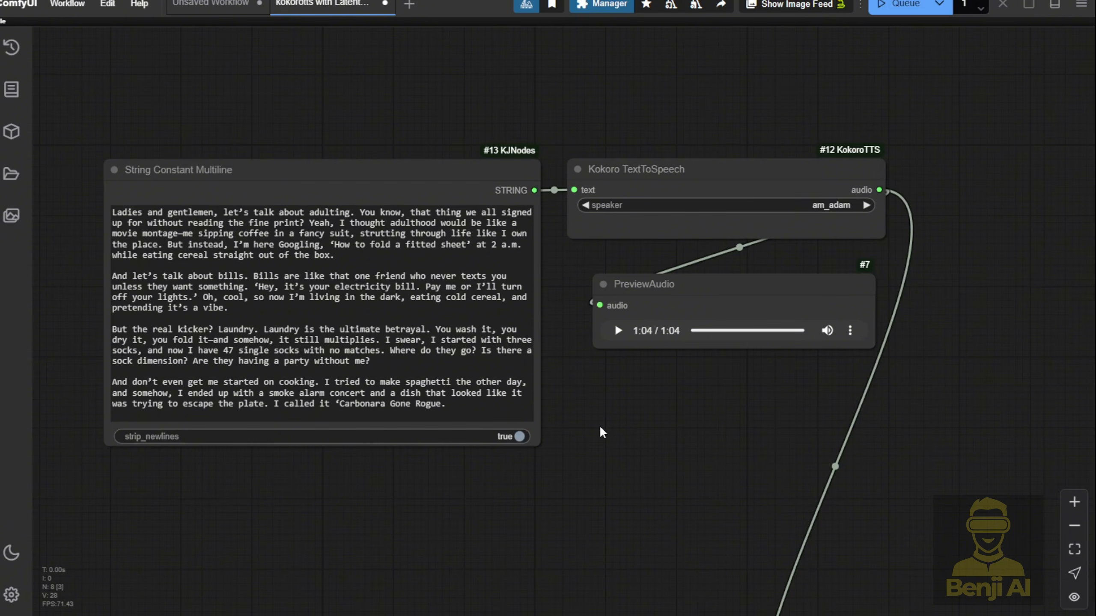
Step: Review the video group below the text-to-speech nodes, from Load Video to Video Combine
{"action": "scroll", "coordinate": [602, 433], "scroll_direction": "down", "scroll_amount": 4}
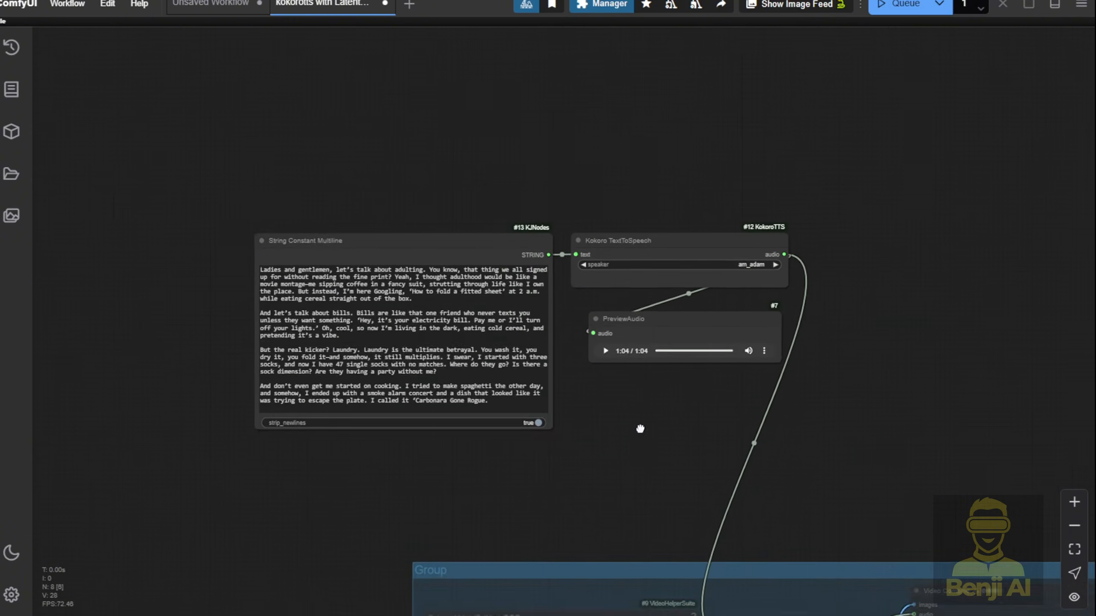
{"action": "left_click_drag", "start_coordinate": [639, 430], "coordinate": [500, 188]}
{"action": "scroll", "coordinate": [519, 93], "scroll_direction": "down", "scroll_amount": 2}
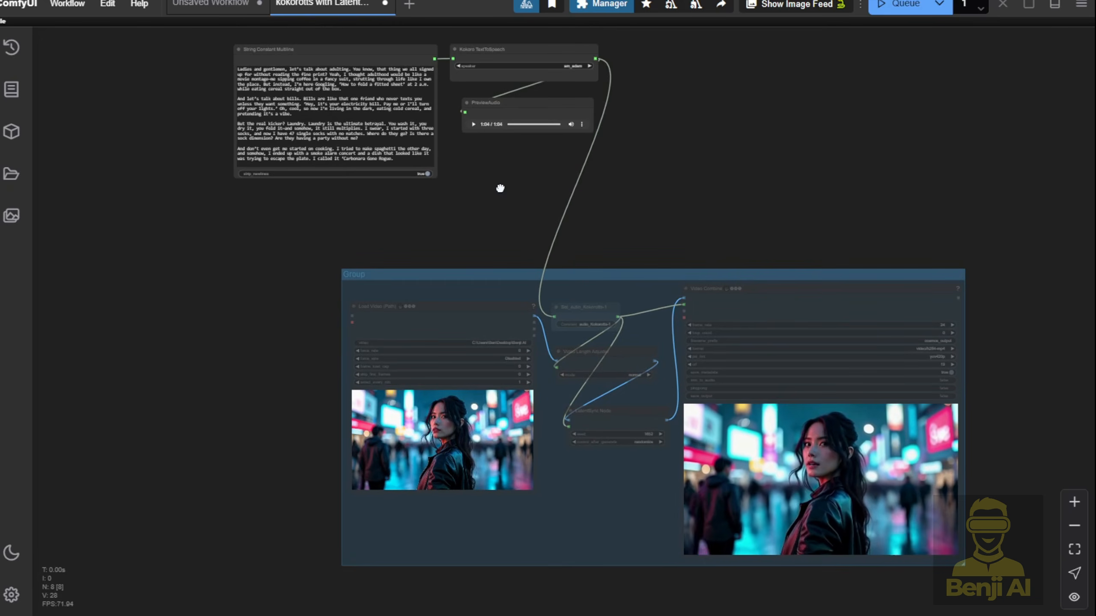